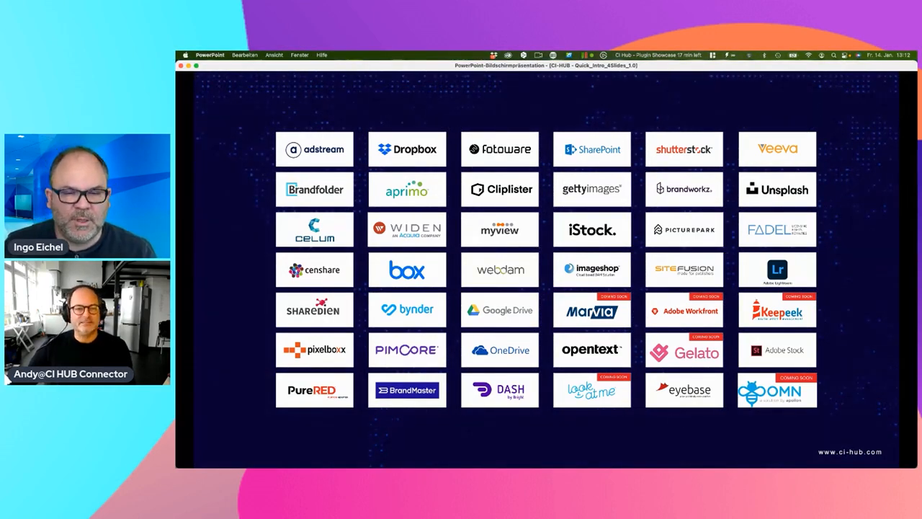
Put away the PowerPoint presentation window and switch to Adobe InDesign, enlarging its window to fill the screen
left_click(189, 66)
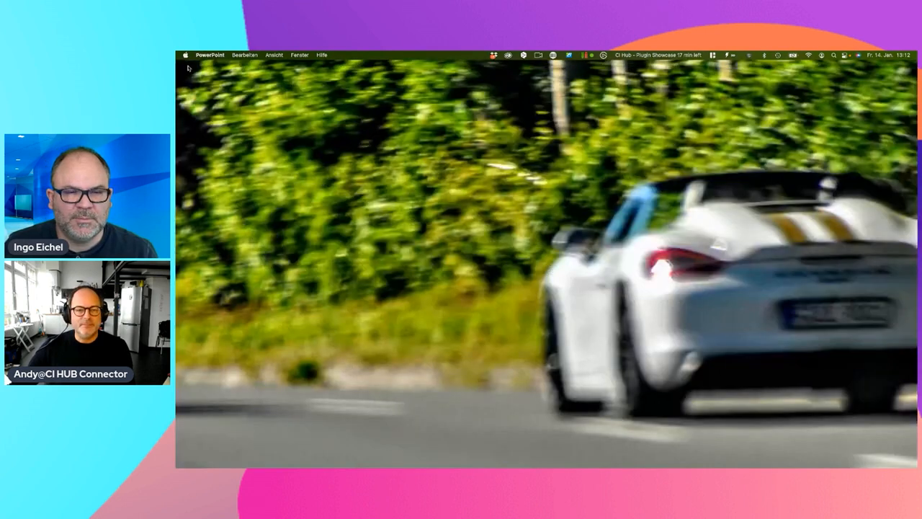
mouse_move(406, 457)
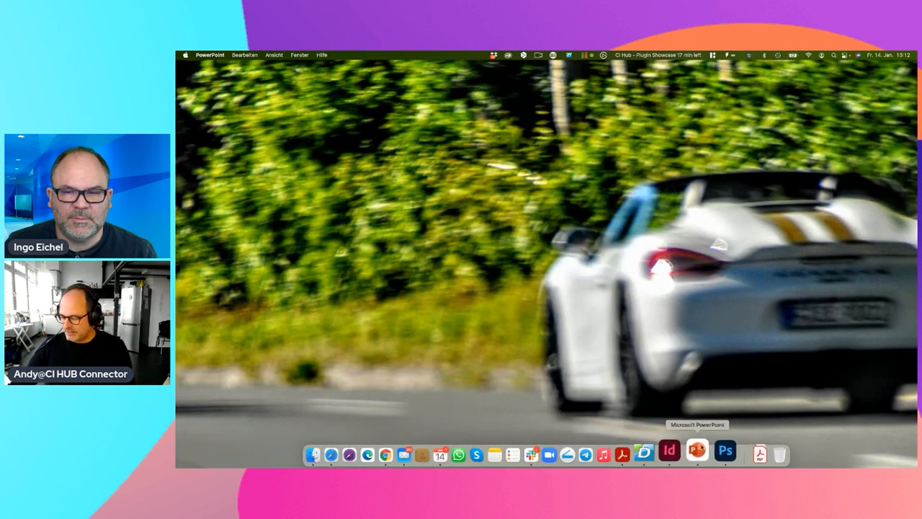
left_click(680, 452)
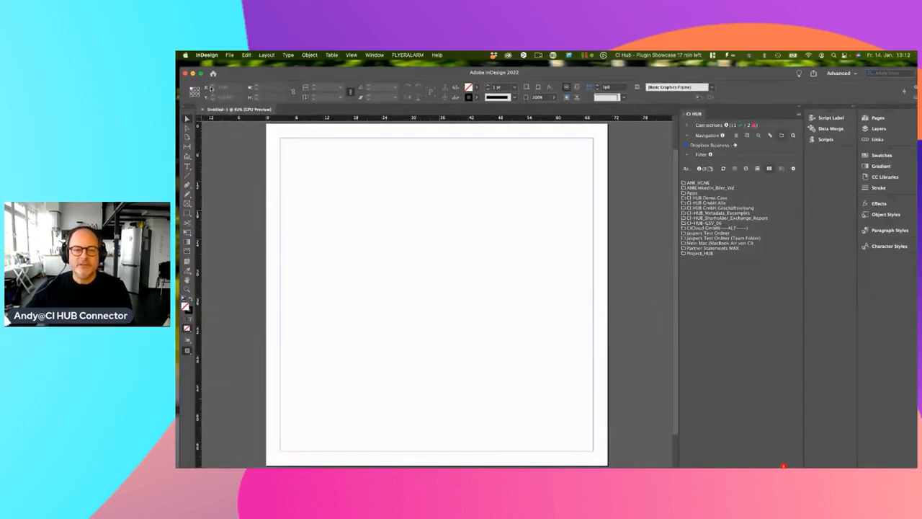
left_click(201, 74)
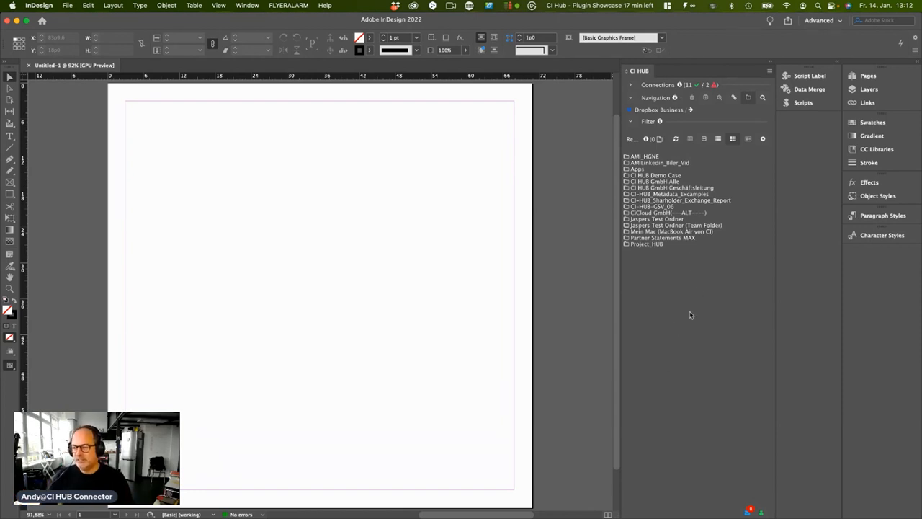
Review the CI HUB connections and open the Dropbox Business folder CI HUB Demo Case/Pictures/Metadaten_neu
left_click(631, 86)
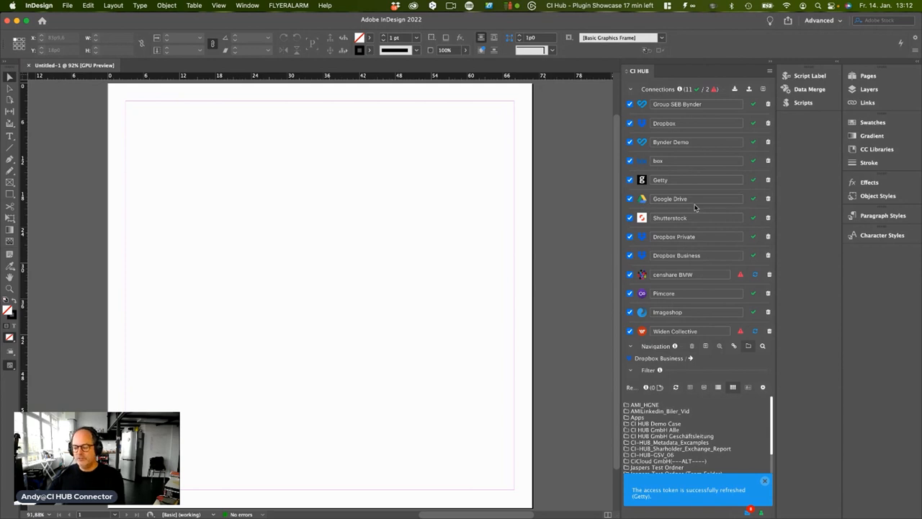
left_click(631, 89)
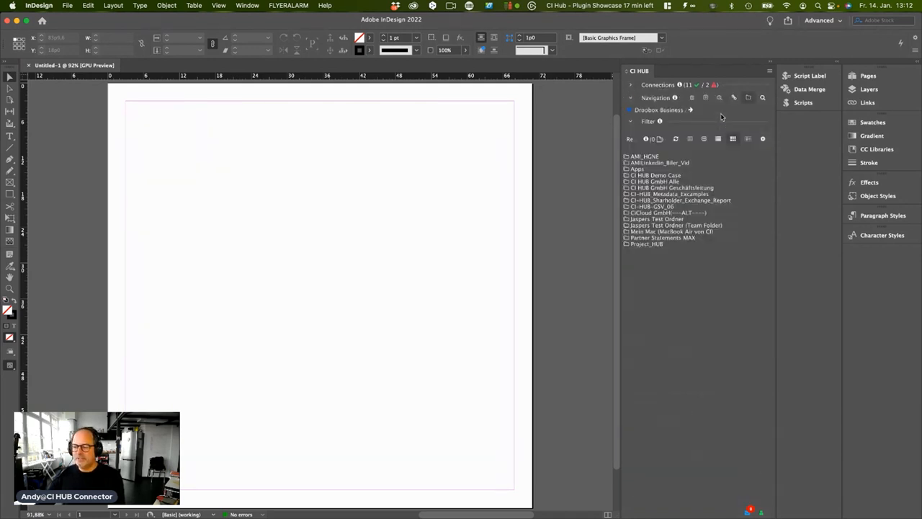
left_click(646, 111)
left_click(690, 111)
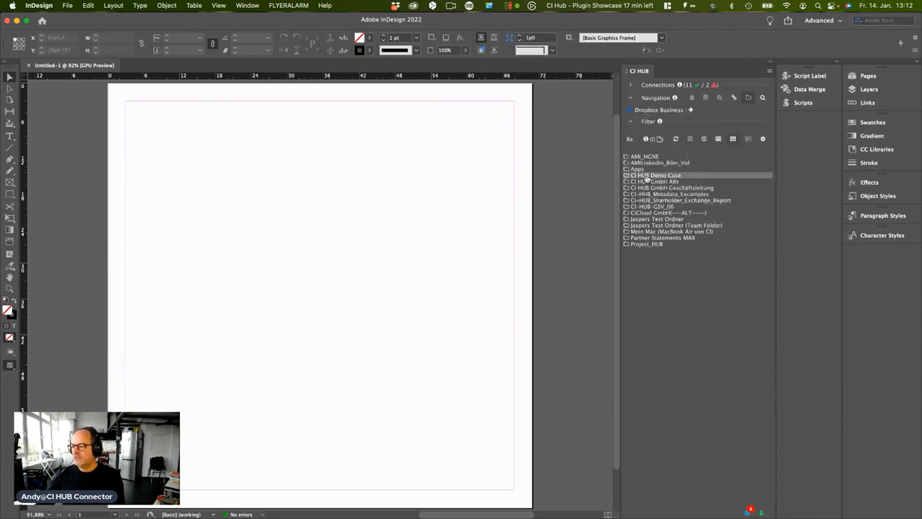
double_click(649, 176)
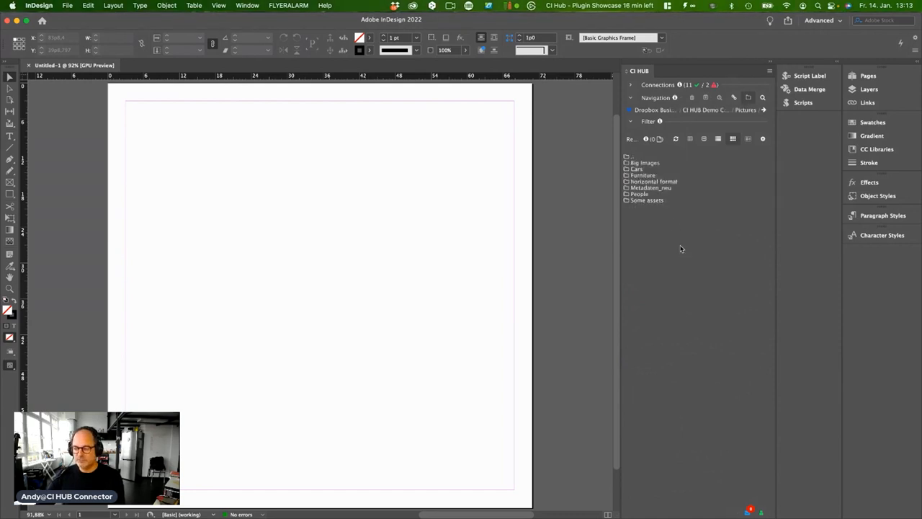
double_click(649, 188)
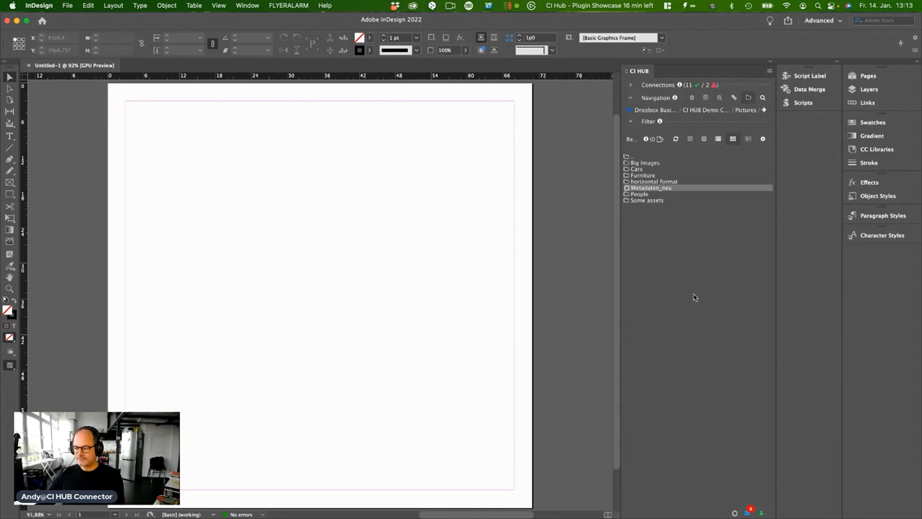
Set the asset preview size to L and compare the folder's list and detail views before returning to tiles
scroll(740, 283, "down", 3)
left_click(764, 161)
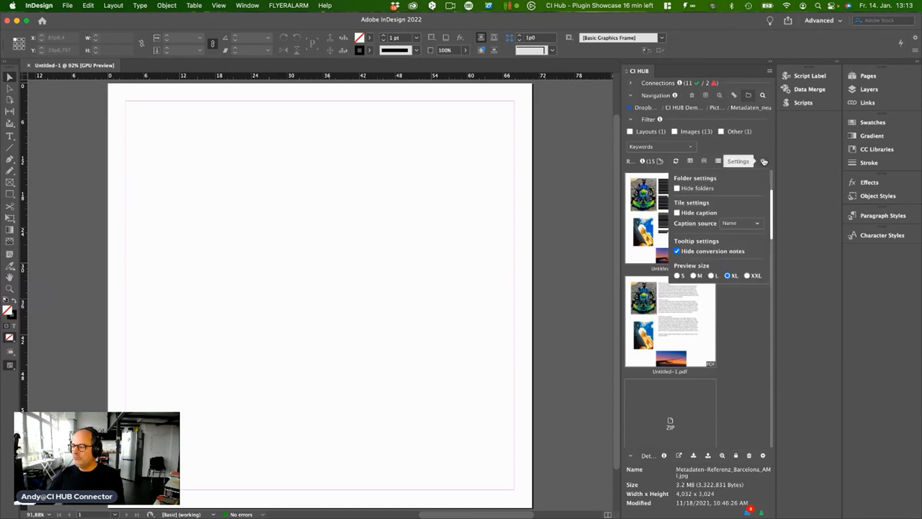
left_click(712, 277)
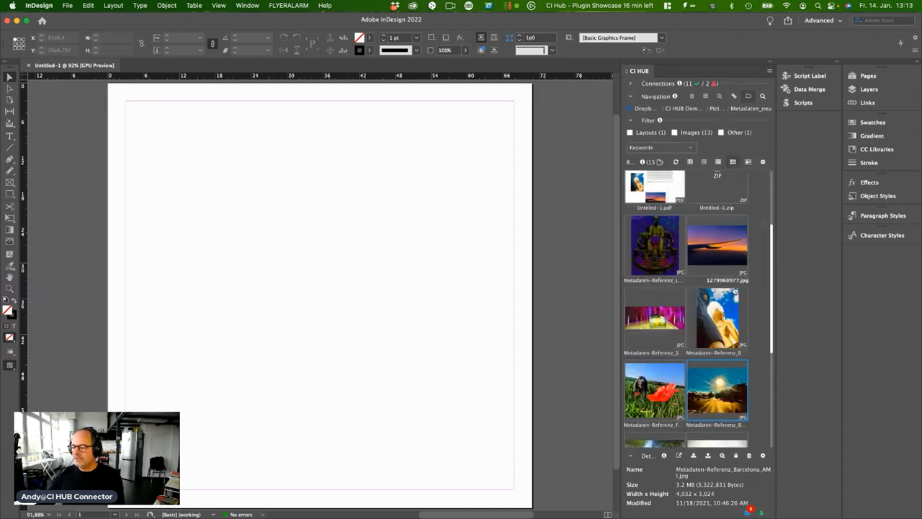
left_click(719, 162)
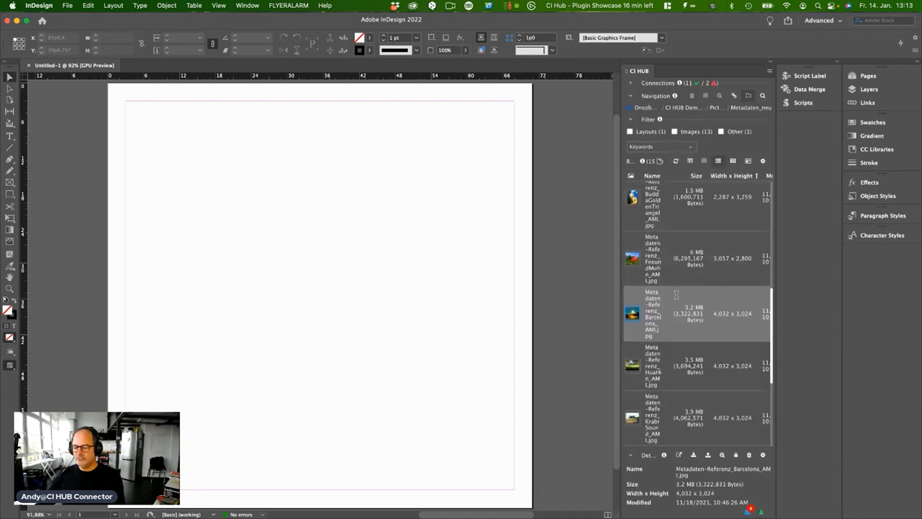
scroll(678, 296, "up", 10)
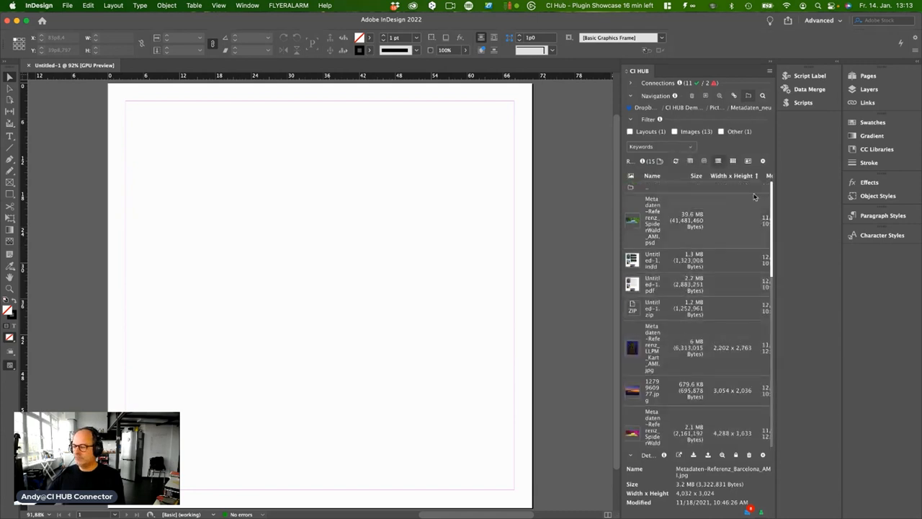
left_click(747, 161)
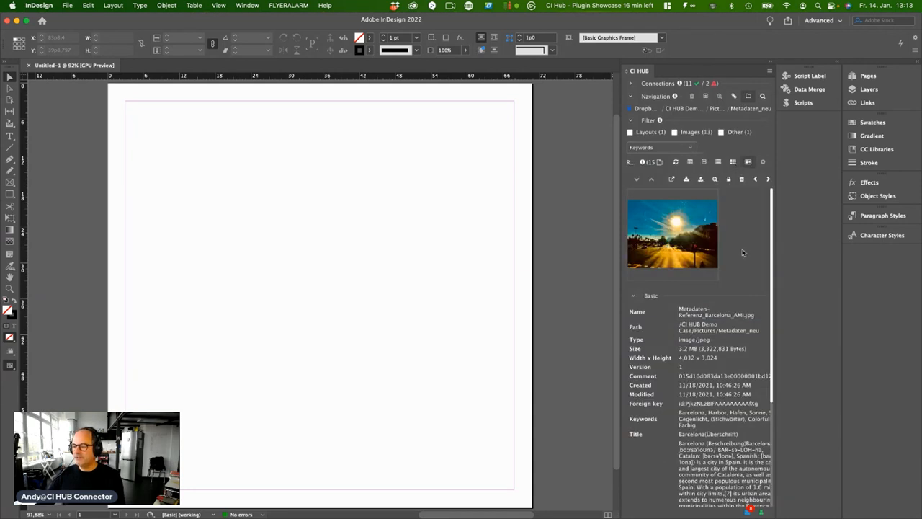
left_click(734, 162)
Open the details of Metadaten-Referenz_FeeundMohn_AMI.jpg and place the image in the page's upper-left area, about 28p0 wide and 25p4 high
scroll(671, 242, "down", 3)
scroll(671, 242, "up", 1)
double_click(672, 242)
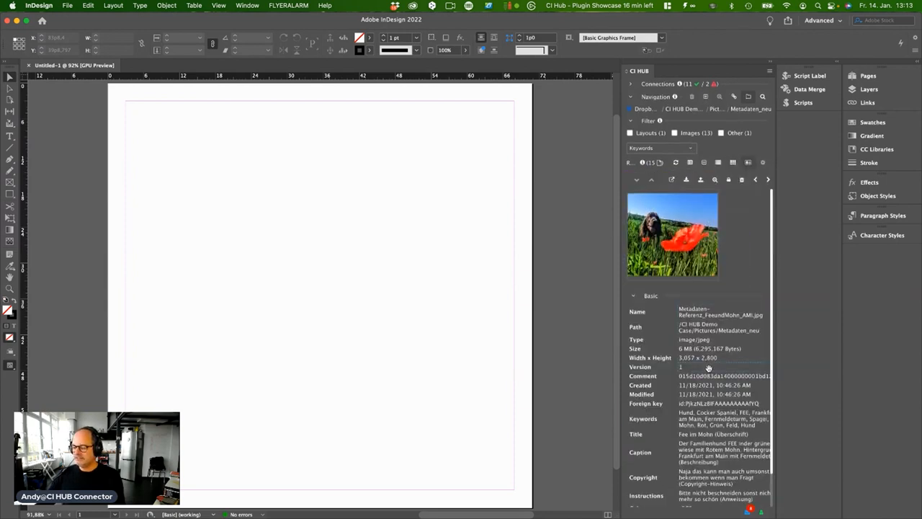
scroll(708, 367, "down", 2)
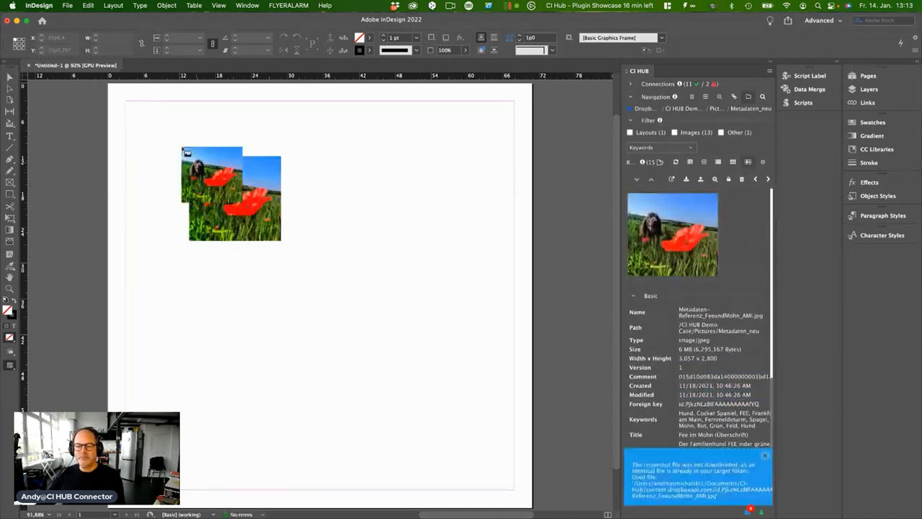
left_click_drag(145, 112, 315, 266)
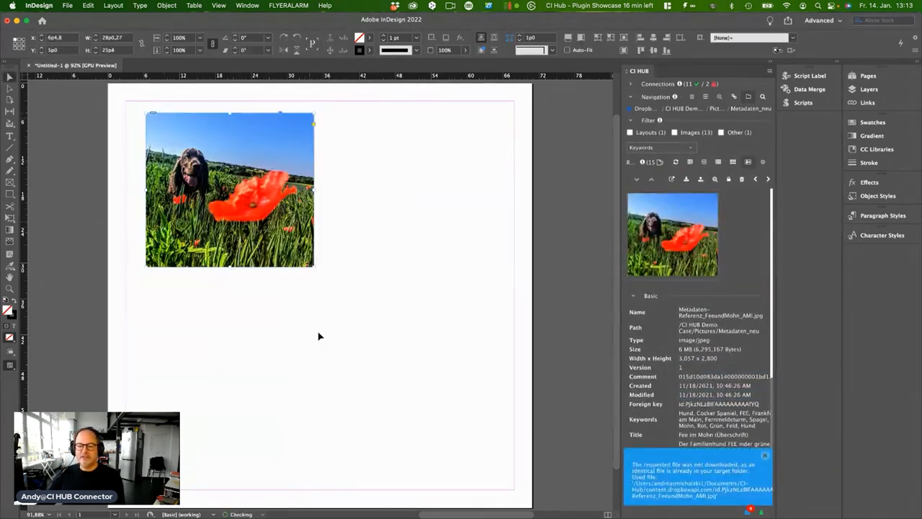
left_click(407, 247)
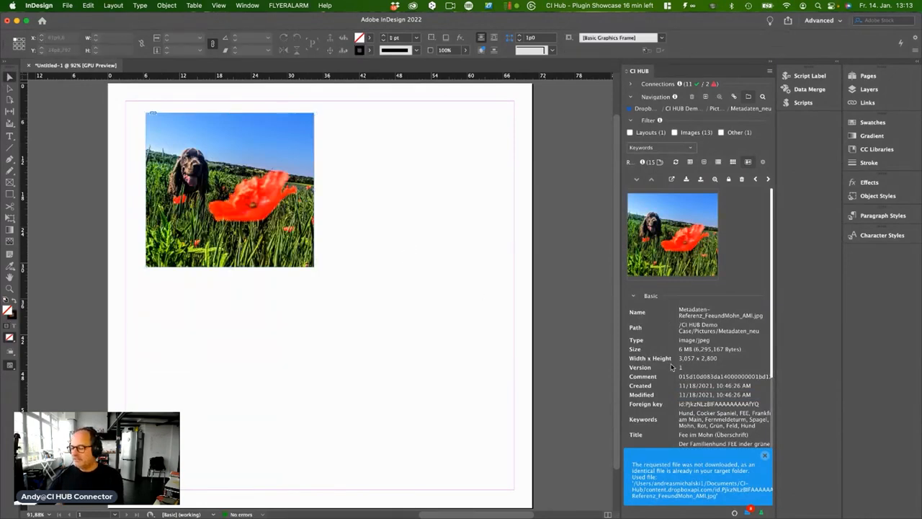
Place the image's Caption metadata as text directly below the dog picture and widen its frame to about 28p5
scroll(674, 367, "down", 2)
scroll(674, 368, "down", 3)
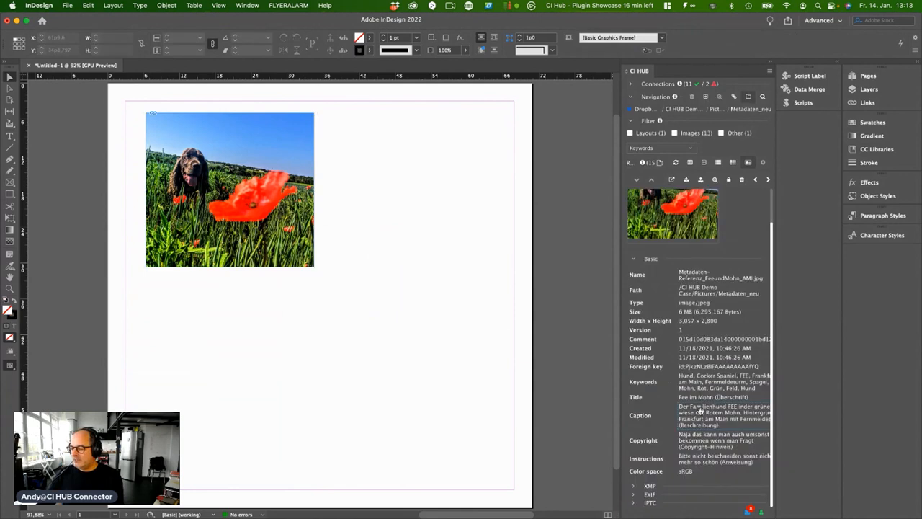
left_click_drag(561, 401, 325, 375)
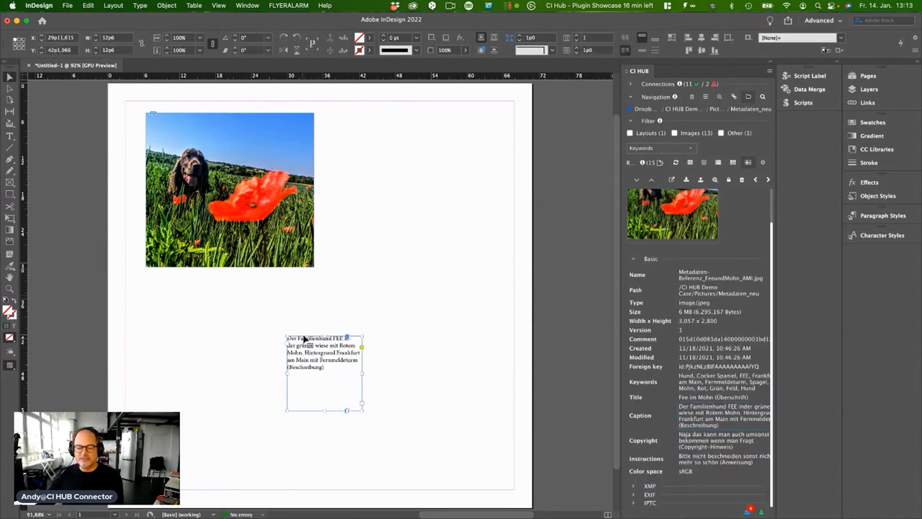
left_click_drag(228, 311, 164, 271)
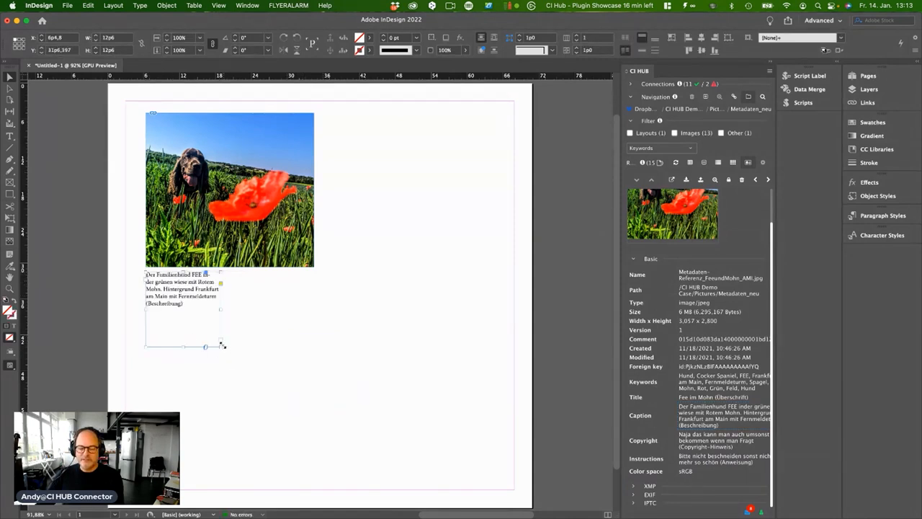
left_click_drag(220, 347, 315, 350)
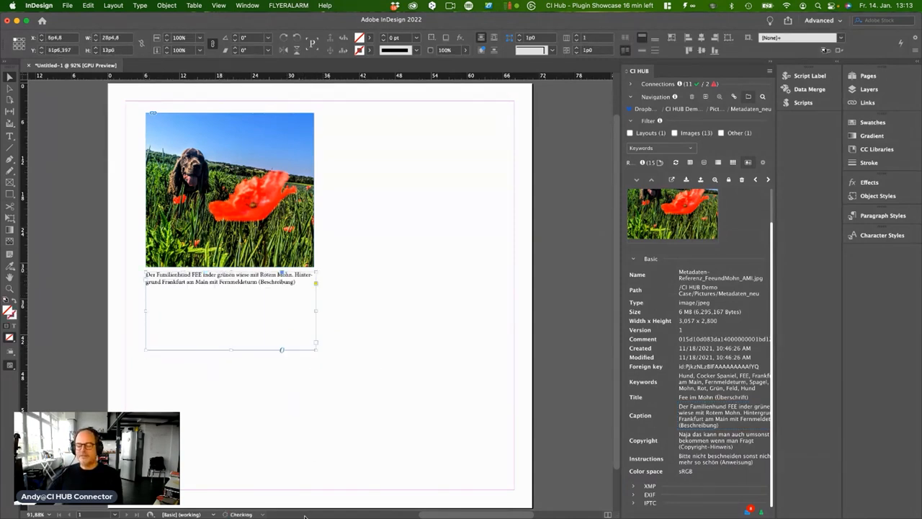
Place version 2 of Metadaten-Referenz_SpiderWald_AMI.jpg to the right of the dog picture, about 20p7 wide and 7p10 high
left_click(756, 180)
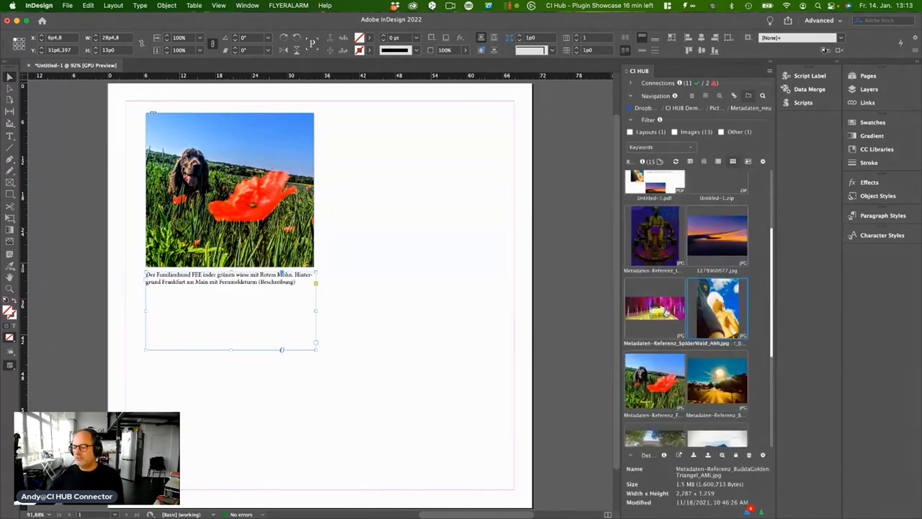
double_click(659, 310)
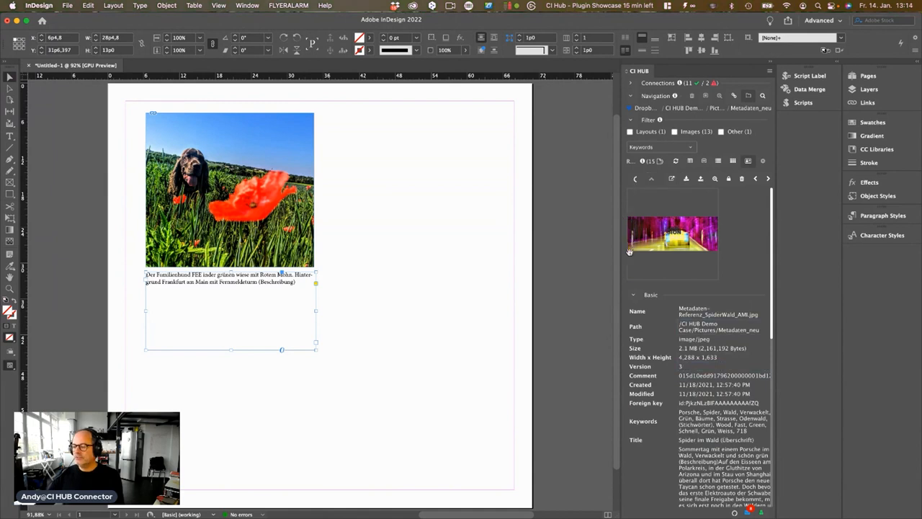
left_click(637, 179)
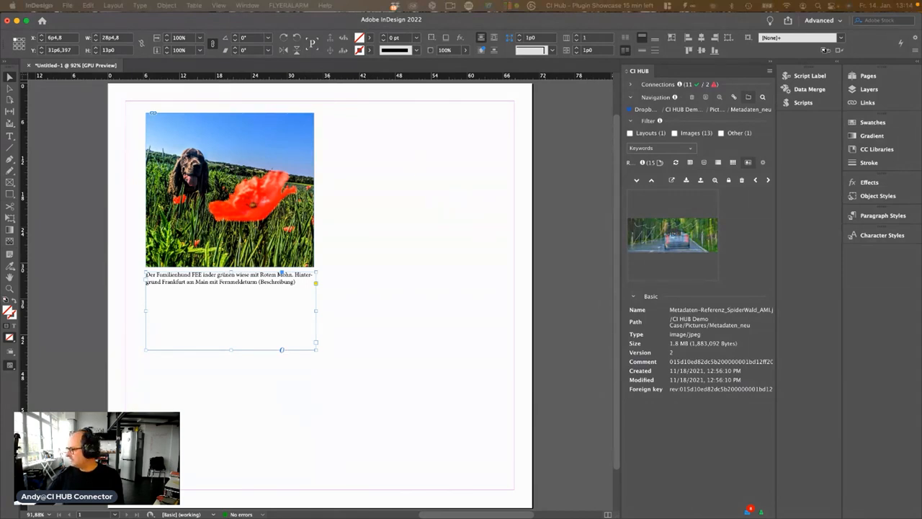
double_click(634, 268)
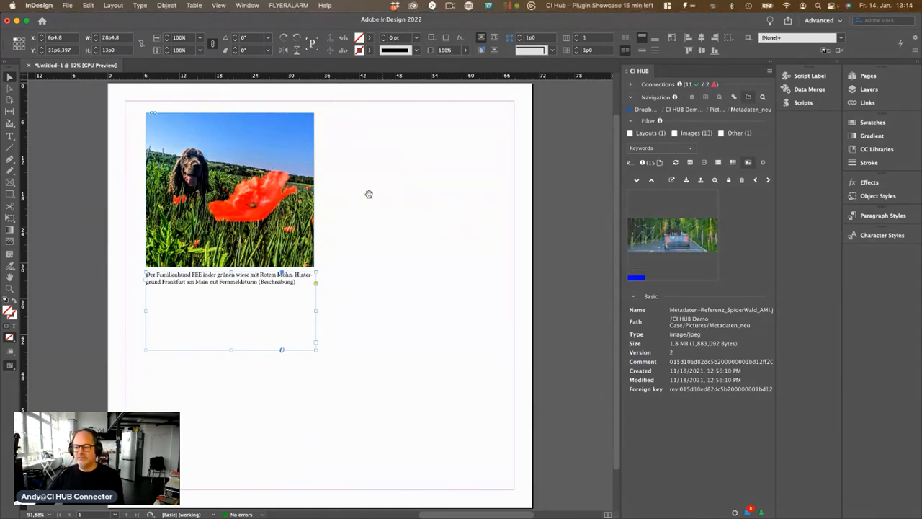
left_click_drag(333, 120, 455, 167)
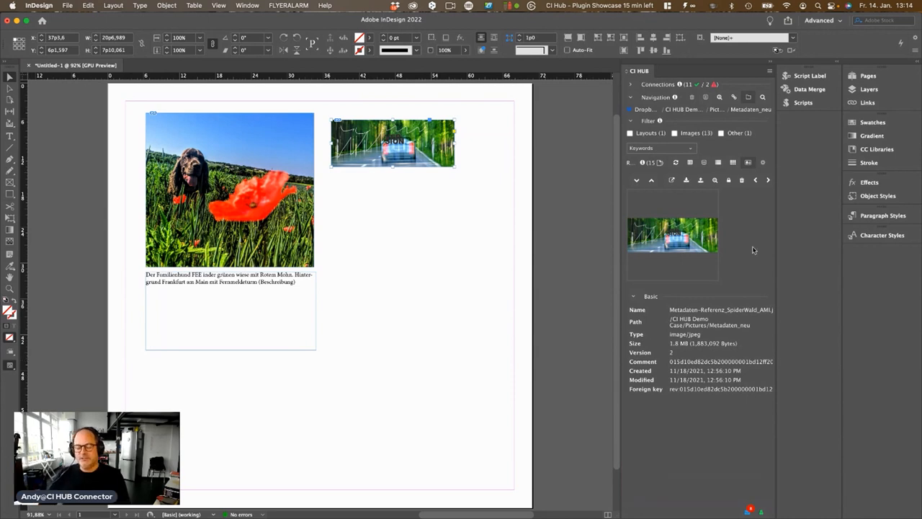
Check the document's linked images for newer versions and expand both links' details in a widened CI HUB panel
left_click(733, 98)
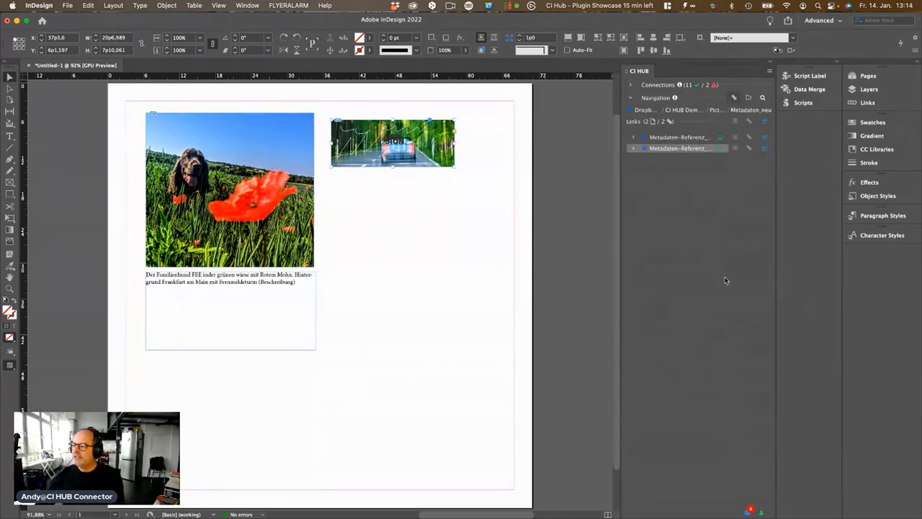
left_click(765, 123)
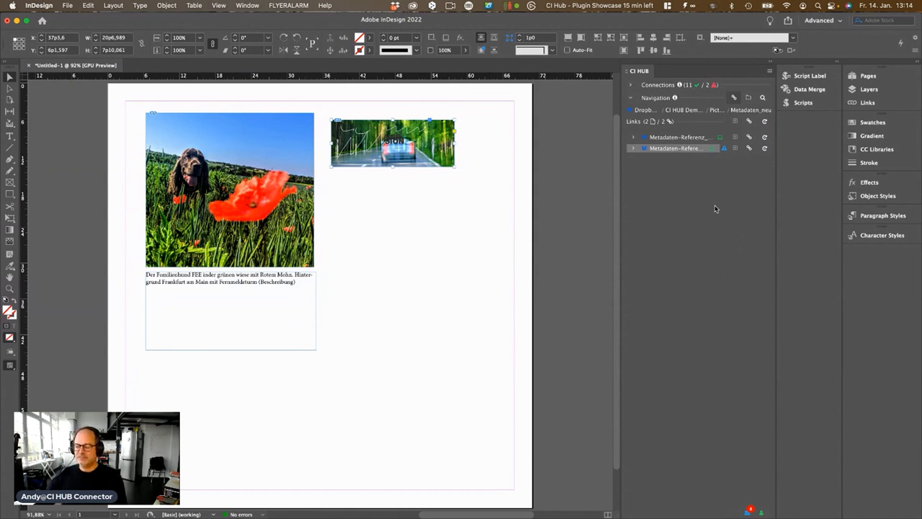
left_click(632, 149)
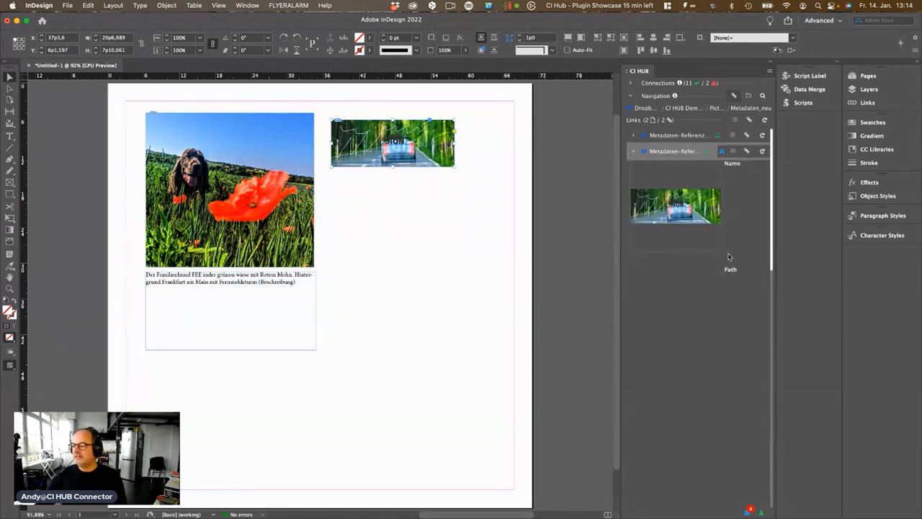
scroll(726, 210, "down", 3)
scroll(729, 245, "up", 3)
left_click(634, 137)
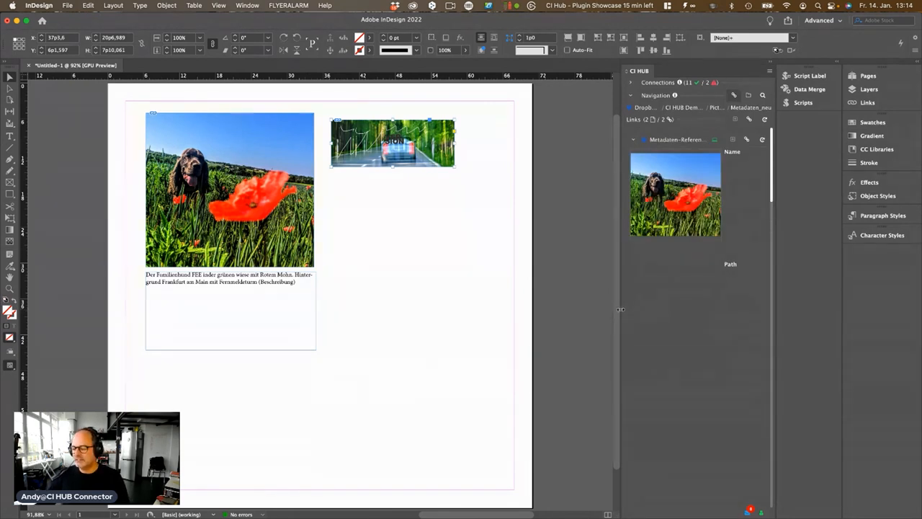
left_click_drag(620, 309, 559, 312)
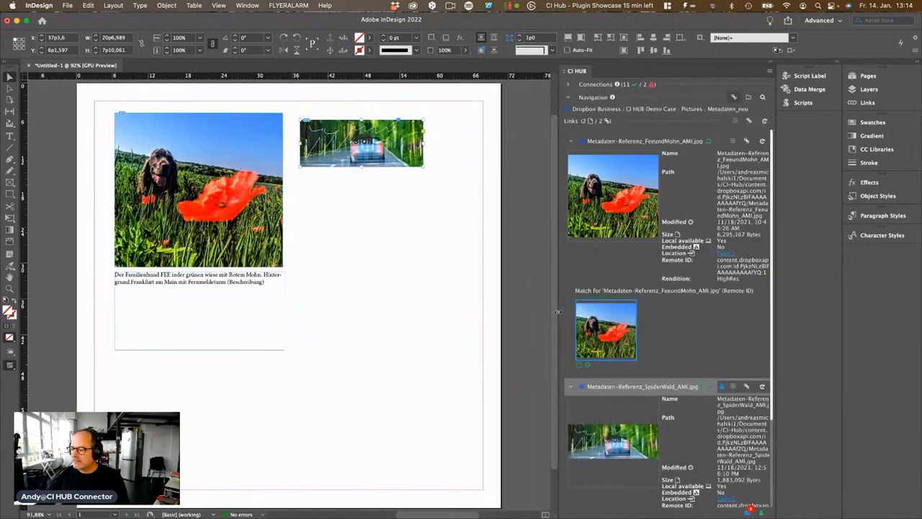
Relink Metadaten-Referenz_SpiderWald_AMI.jpg to its newest version, the purple and yellow image, using the Original conversion
scroll(690, 321, "down", 2)
scroll(684, 338, "down", 3)
mouse_move(612, 483)
left_click(606, 465)
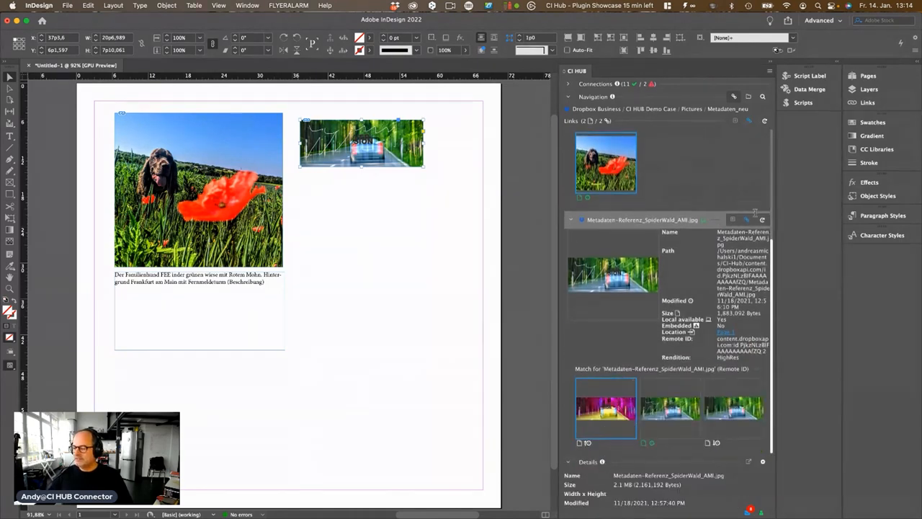
left_click(747, 221)
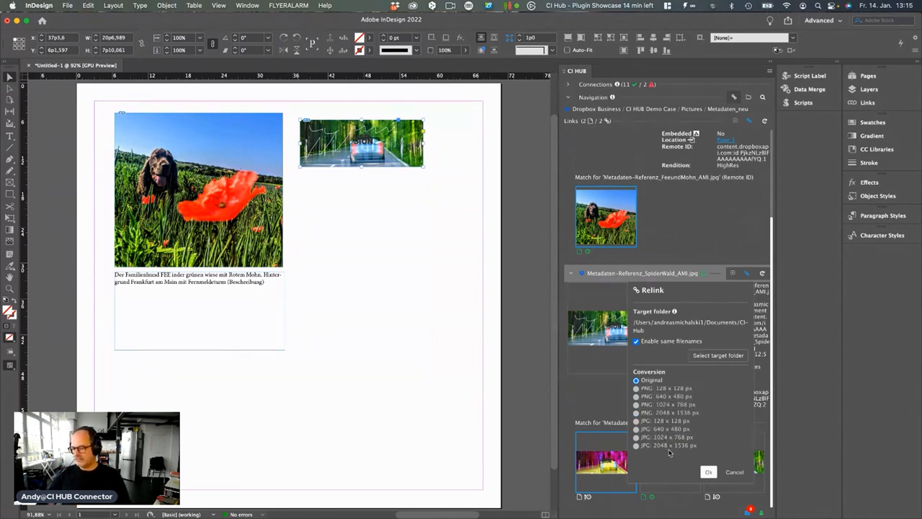
left_click(709, 472)
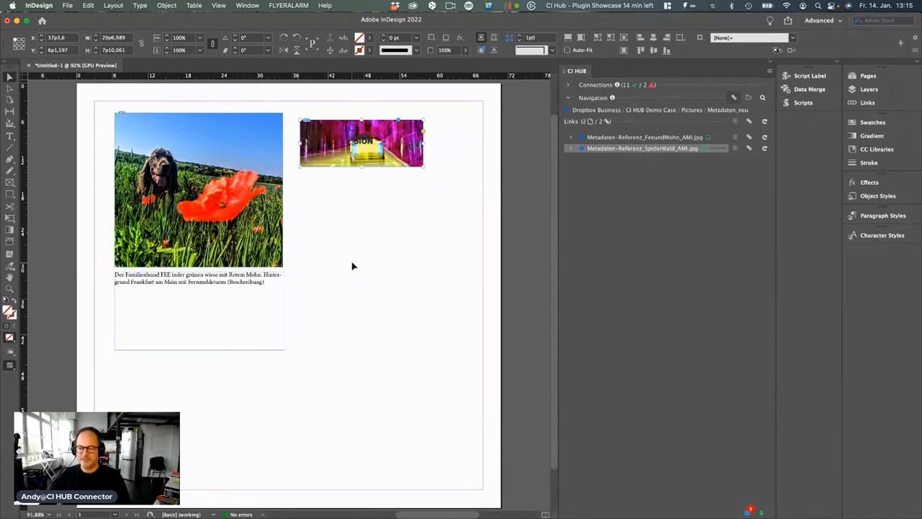
Return to the Metadaten_neu folder in CI HUB and show its files as a thumbnail grid
left_click(749, 98)
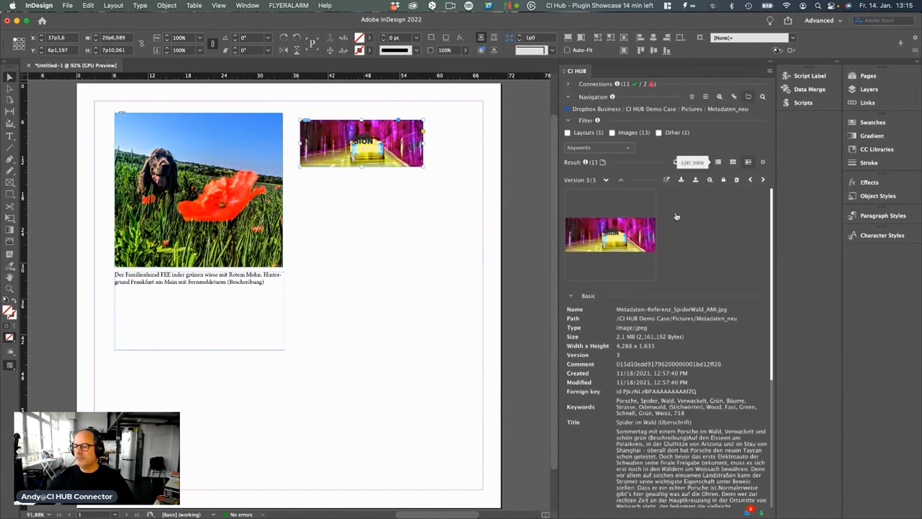
left_click(734, 164)
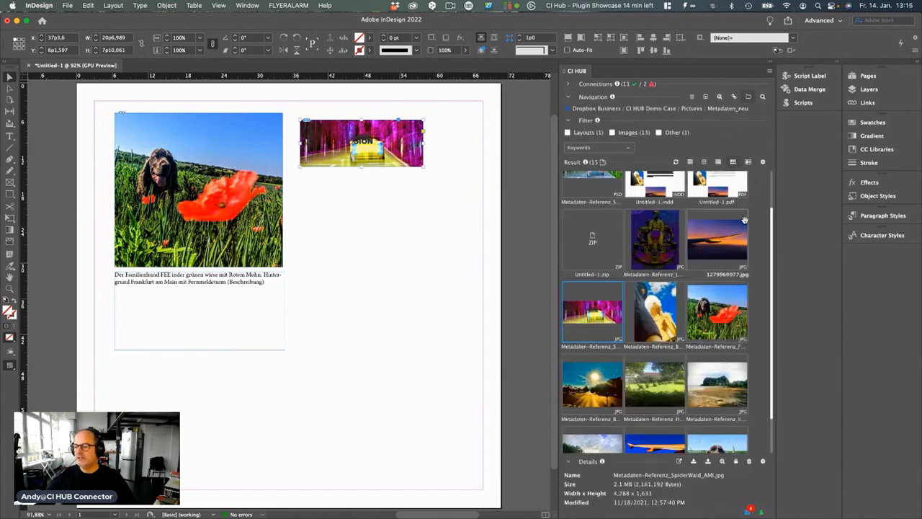
Deselect the placed image and save the document as Untitled-1.indd in the Dokumente iCloud folder
left_click(389, 265)
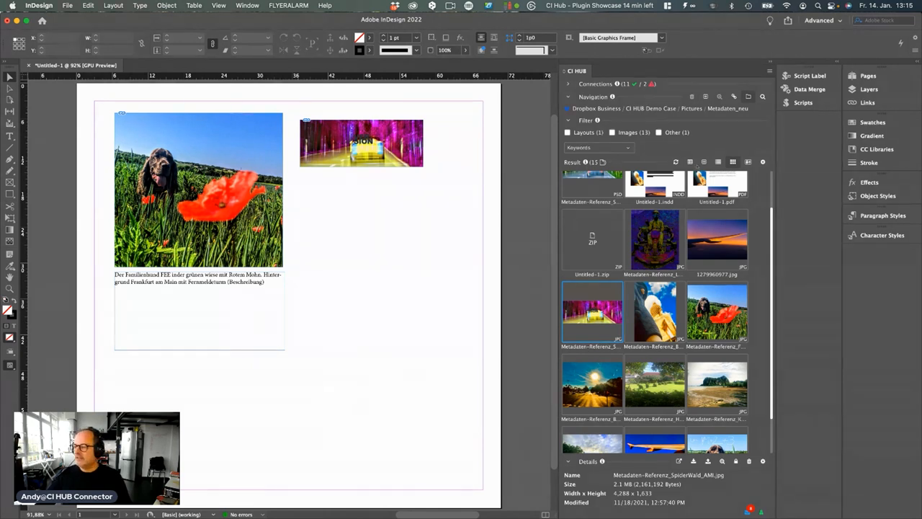
key("super+s")
left_click(625, 291)
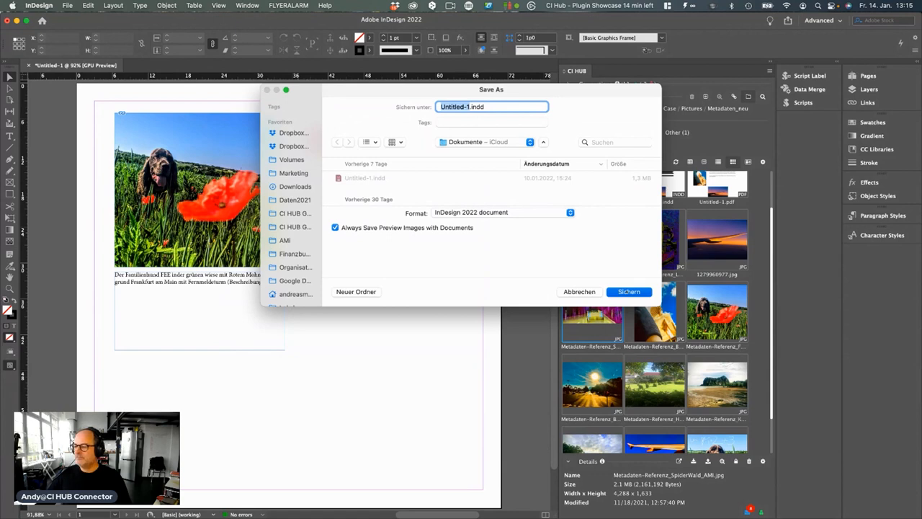
Set up adding the active InDesign document Untitled-1.indd to the Metadaten_neu folder under the file name dfgdfg
left_click(706, 163)
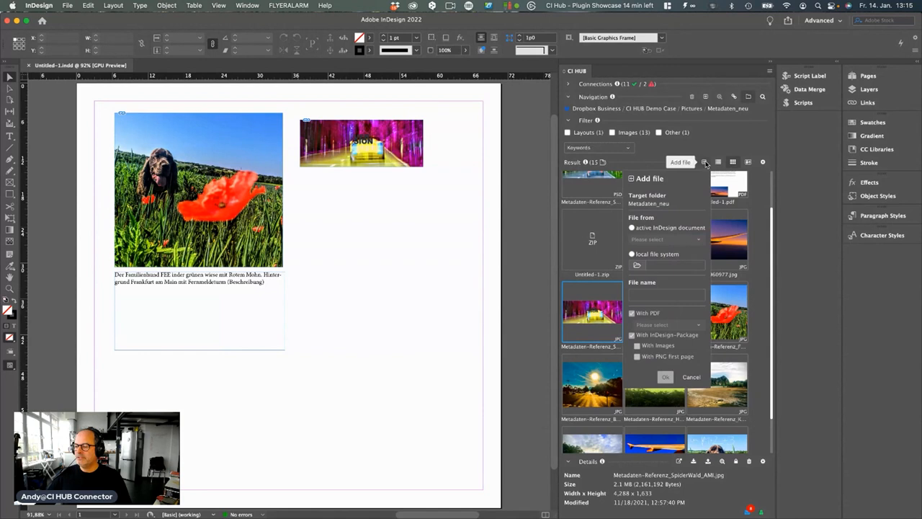
left_click(660, 240)
left_click(659, 248)
left_click(661, 242)
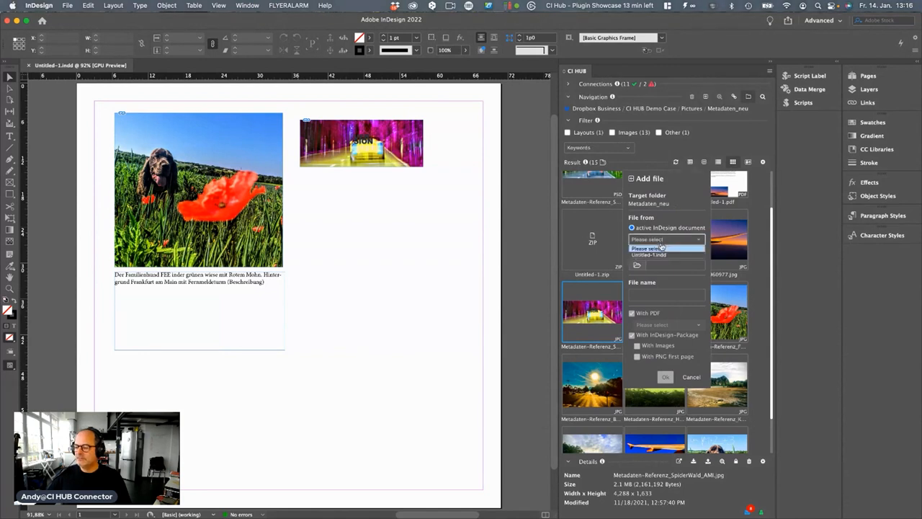
left_click(659, 257)
left_click(648, 295)
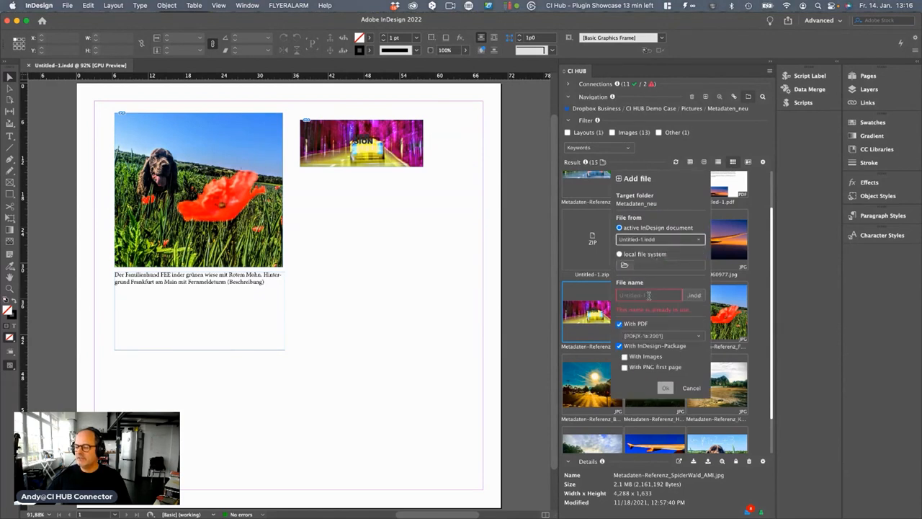
type("dfgdfg")
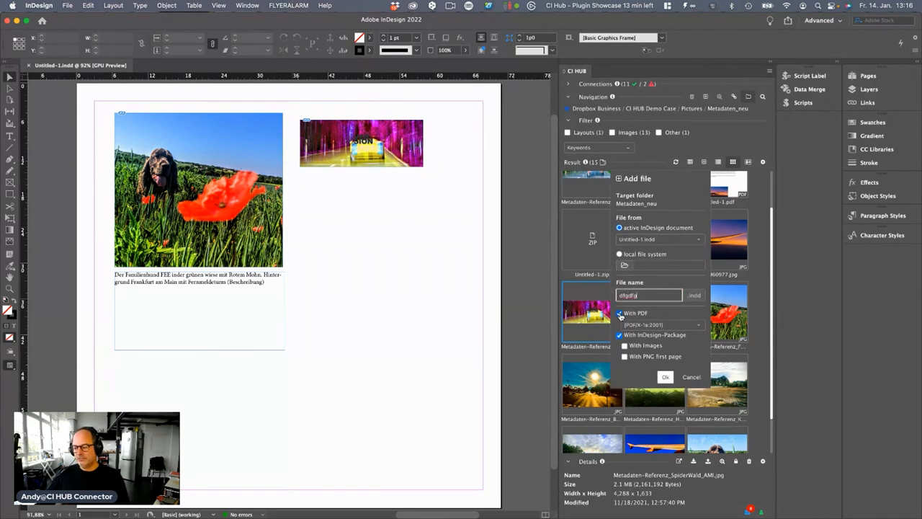
Keep the [PDF/X-1a:2001] PDF preset, include images and a PNG first page in the InDesign package, and upload the file
left_click(628, 326)
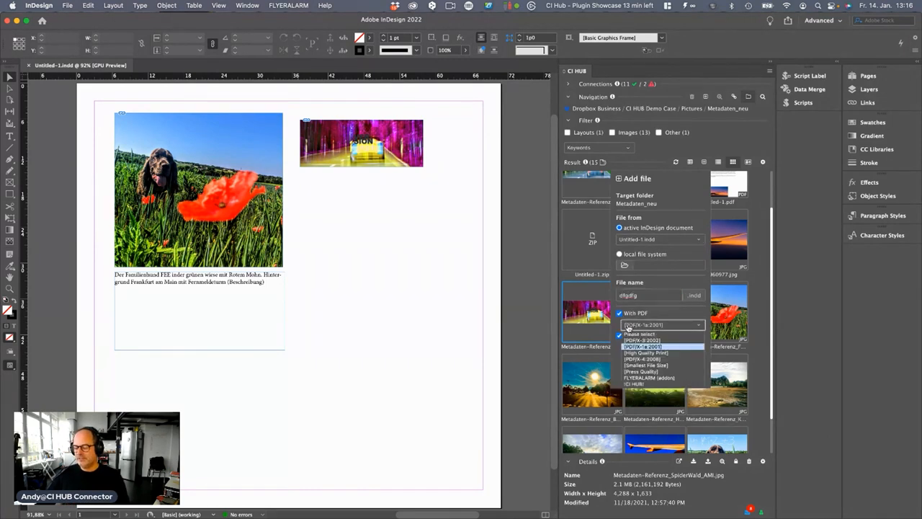
left_click(628, 327)
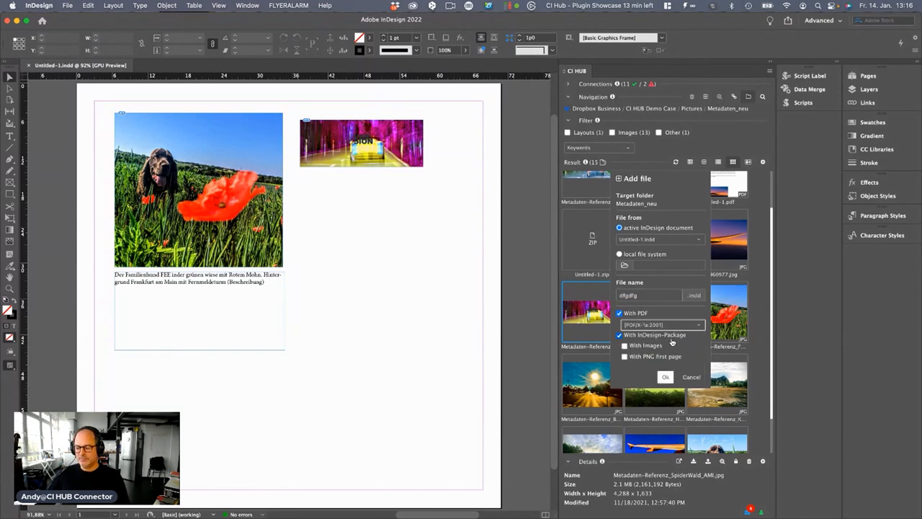
left_click(625, 346)
left_click(624, 356)
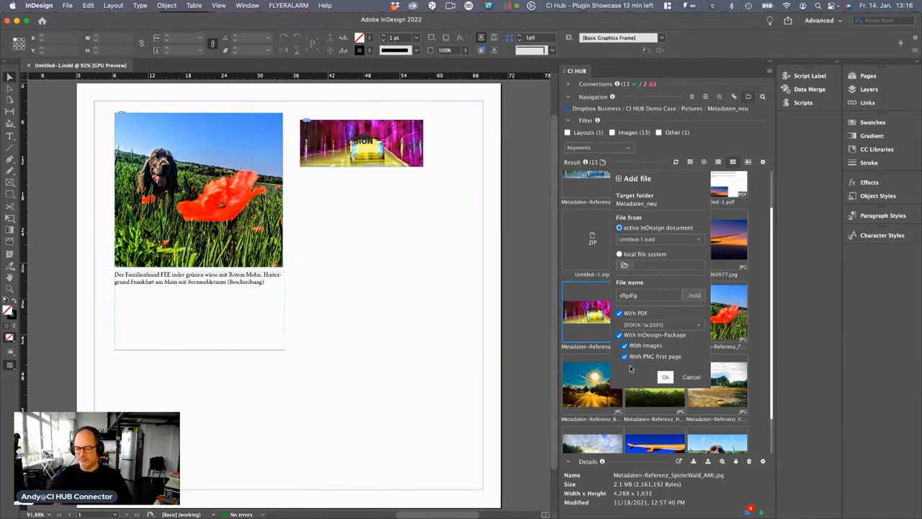
left_click(663, 376)
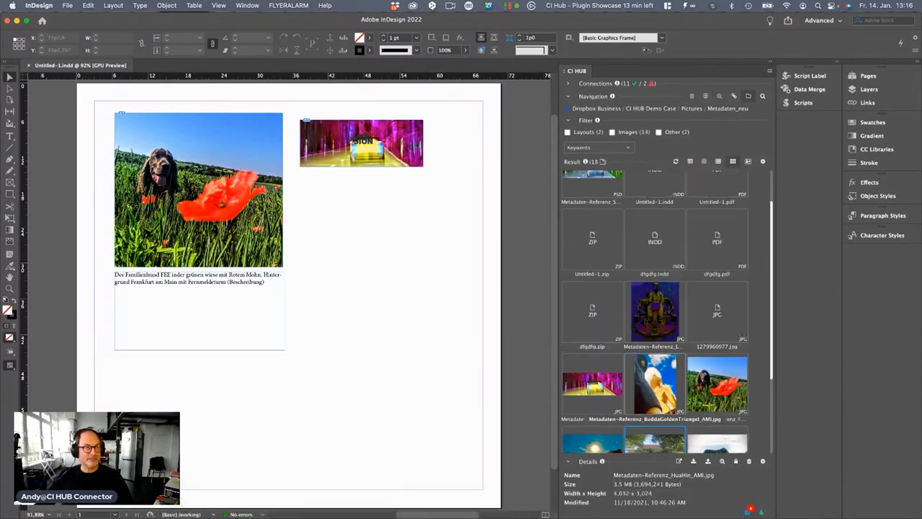
Switch to Photoshop with the blank Untitled-1 document and the CI HUB panel
left_click(26, 22)
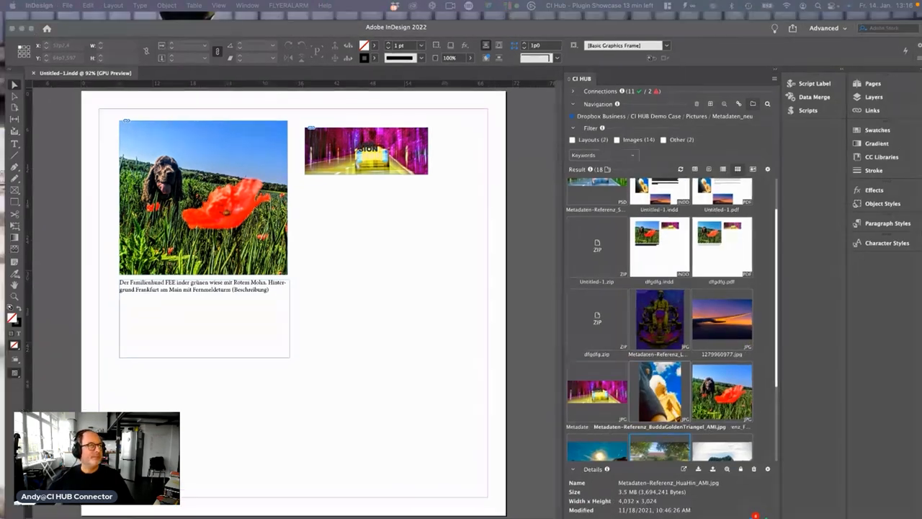
left_click_drag(0, 7, 258, 25)
double_click(258, 25)
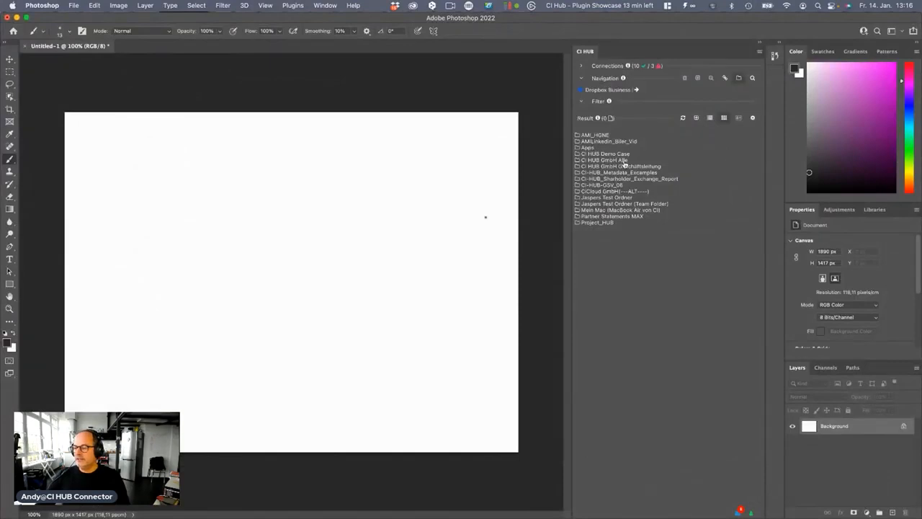
left_click(610, 91)
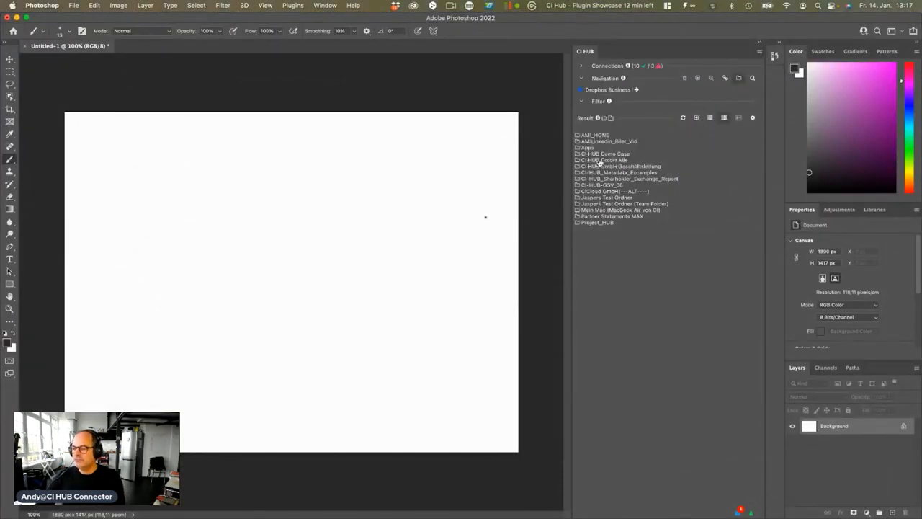
left_click(599, 160)
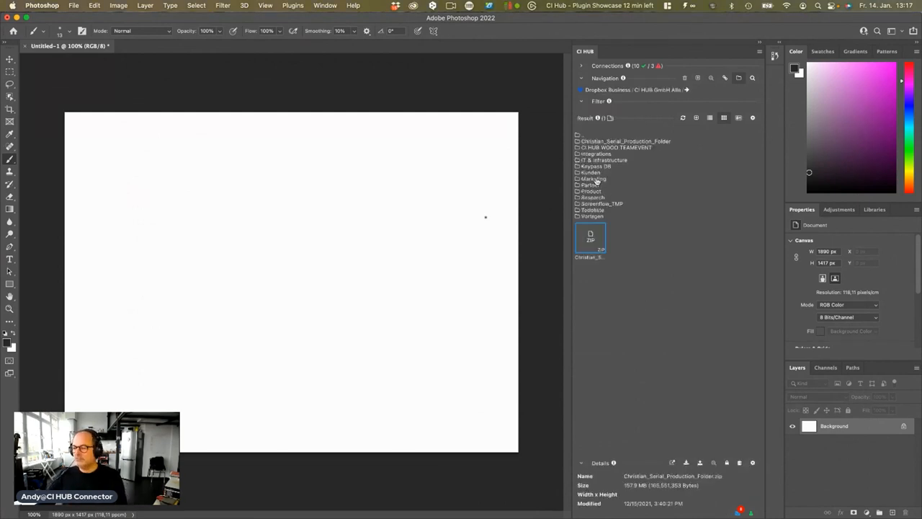
left_click(670, 214)
Open the Dropbox Business folder CI HUB Demo Case / Pictures / Metadaten_neu in CI HUB
left_click(652, 91)
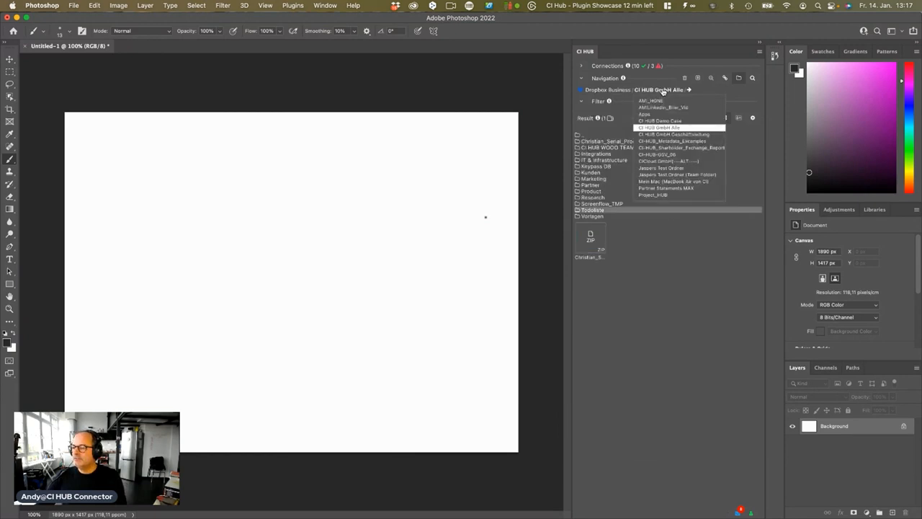
left_click(660, 120)
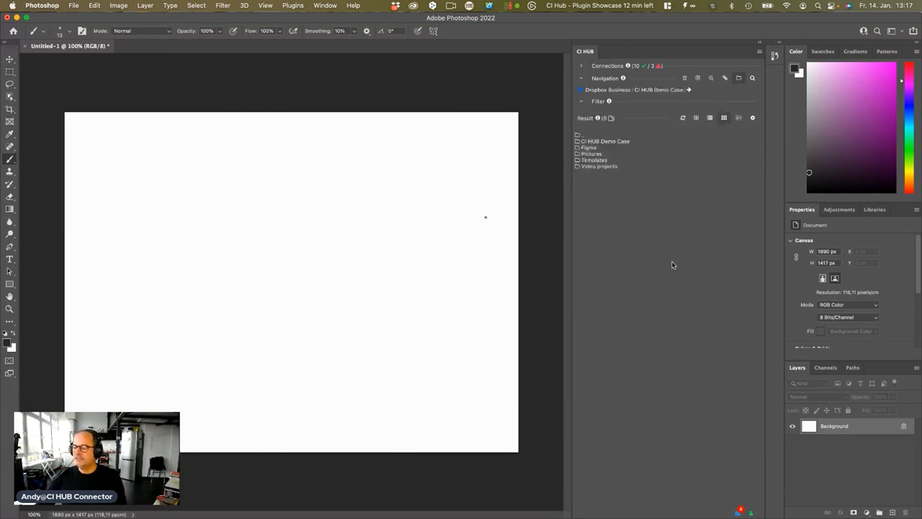
double_click(590, 155)
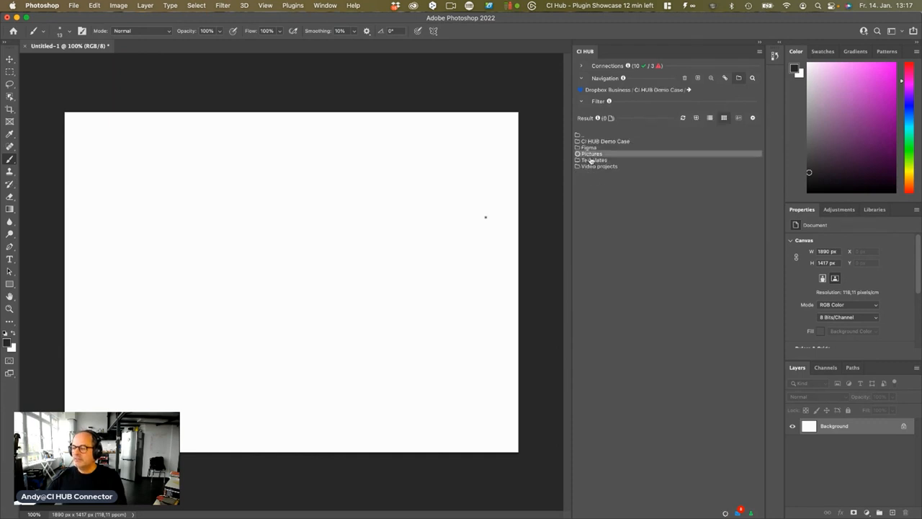
double_click(591, 167)
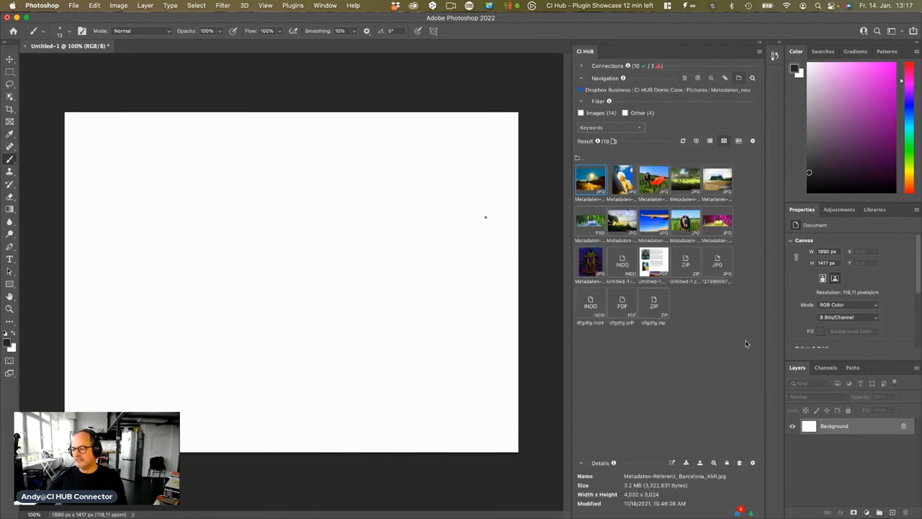
Open the details of Metadaten-Referenz_WingInTheAir_AMI.jpg and run a similarity search for it in Getty
left_click(655, 227)
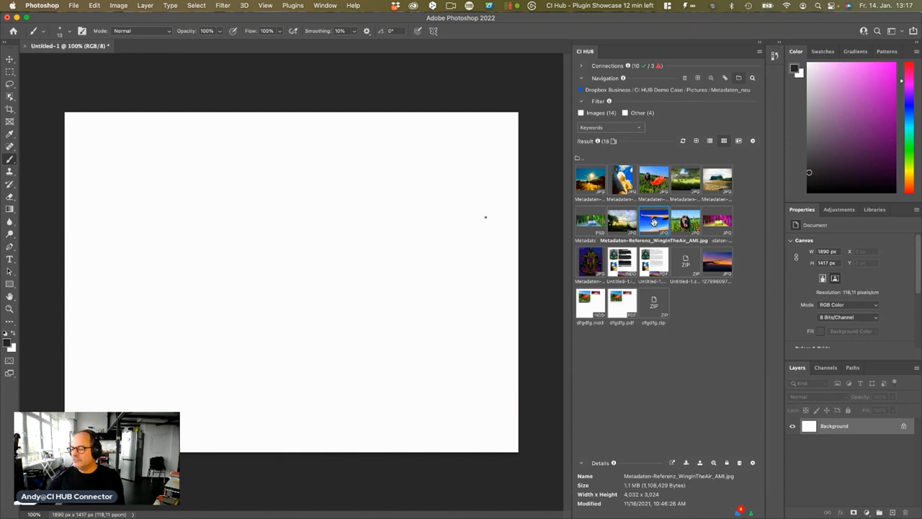
double_click(653, 222)
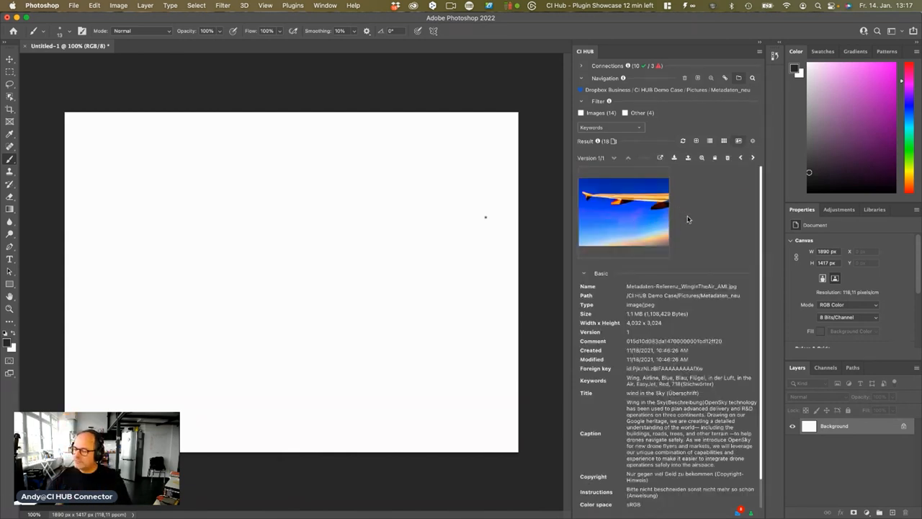
left_click(694, 163)
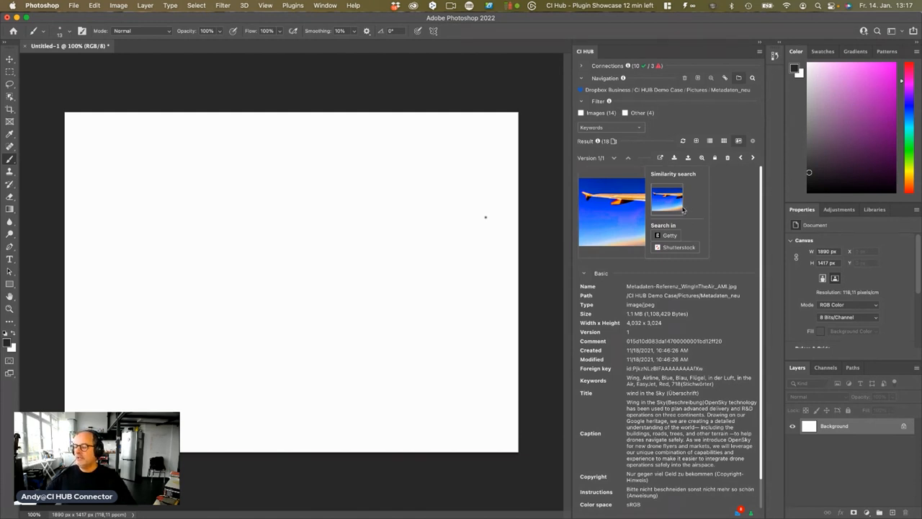
left_click(669, 235)
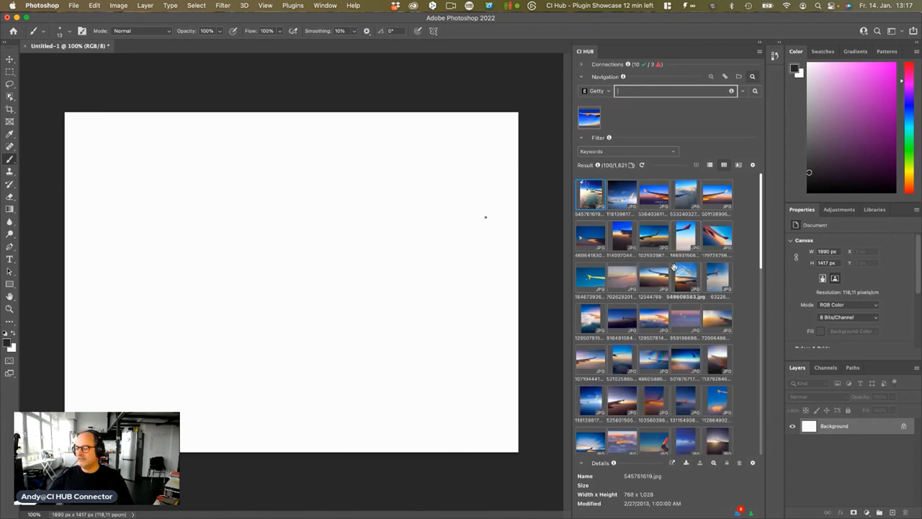
Place the Getty image 525601503.jpg, a wing at sunset, on the blank canvas and dismiss the save notification
scroll(662, 288, "down", 8)
scroll(662, 288, "down", 5)
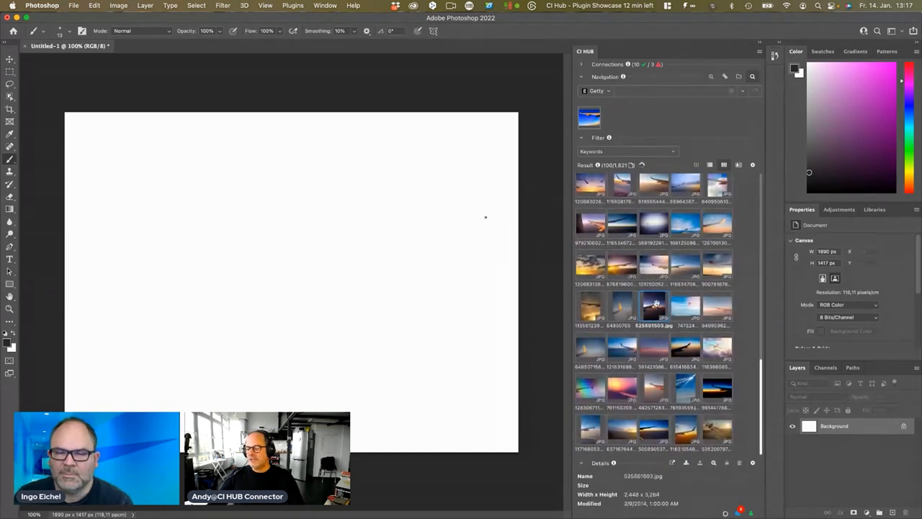
left_click_drag(656, 304, 372, 276)
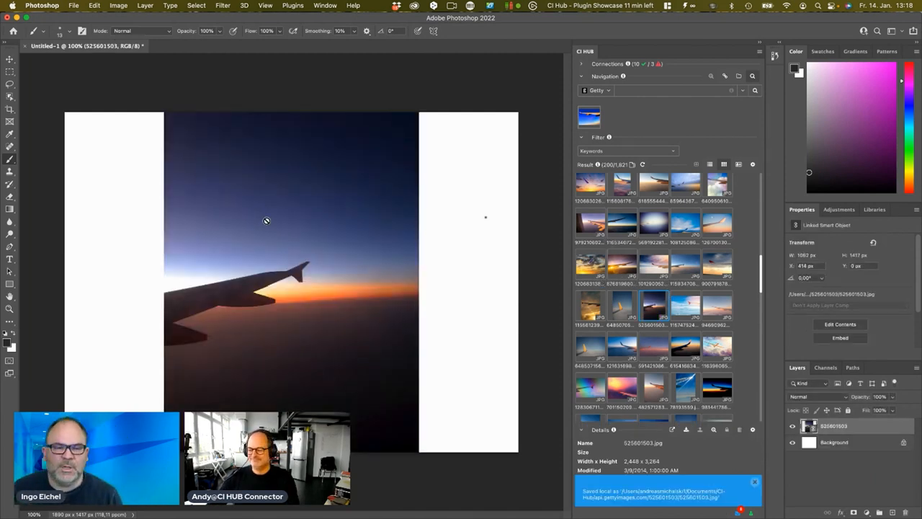
left_click(755, 483)
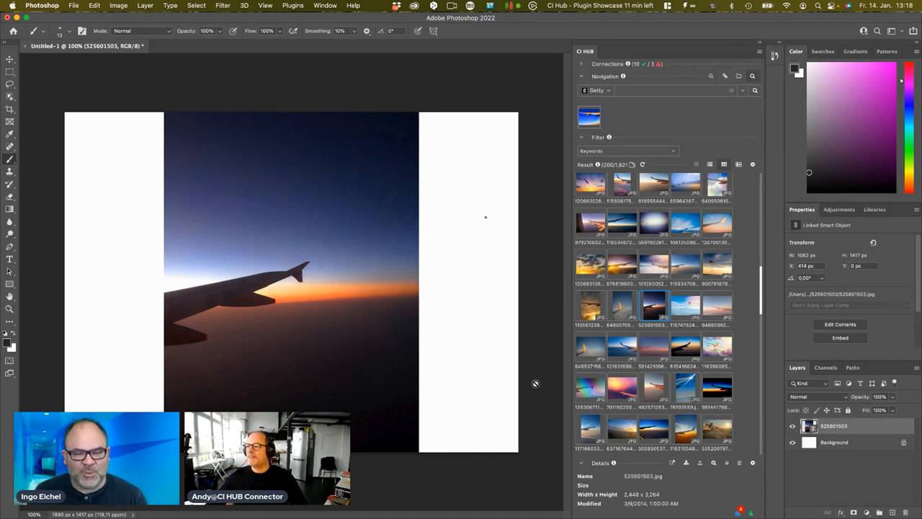
Make the Adobe Stock integration visible in the list of available CI HUB integrations and close that list
left_click(582, 64)
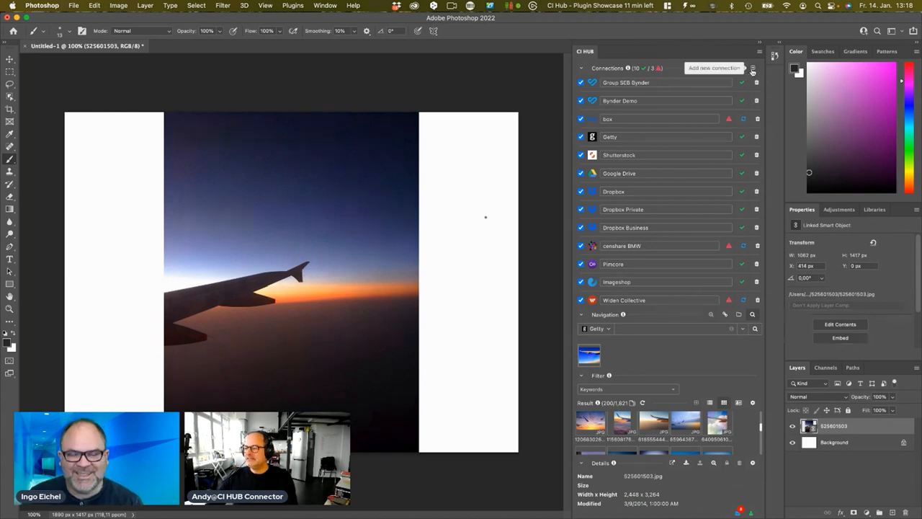
left_click(753, 69)
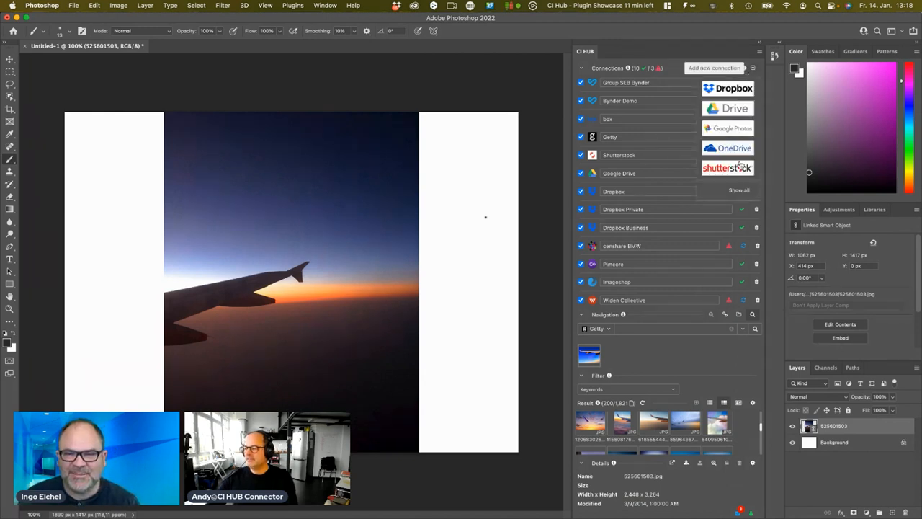
left_click(740, 190)
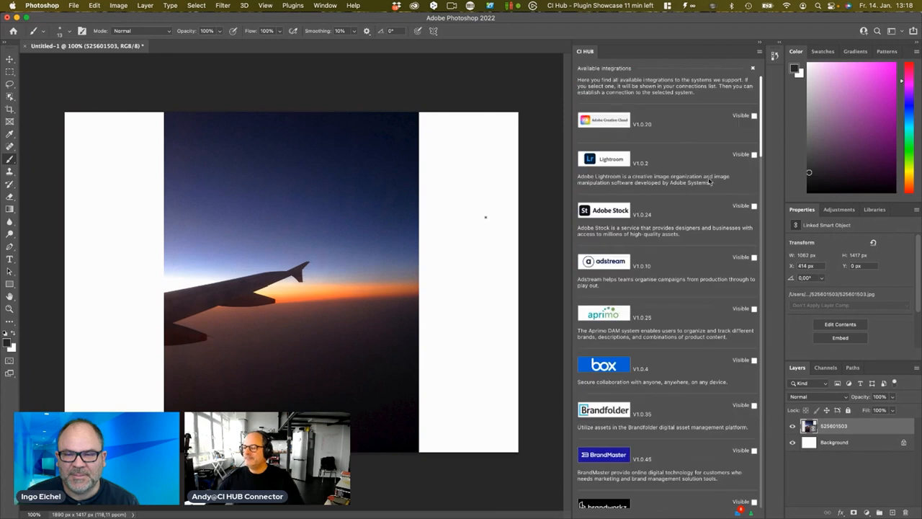
left_click(754, 207)
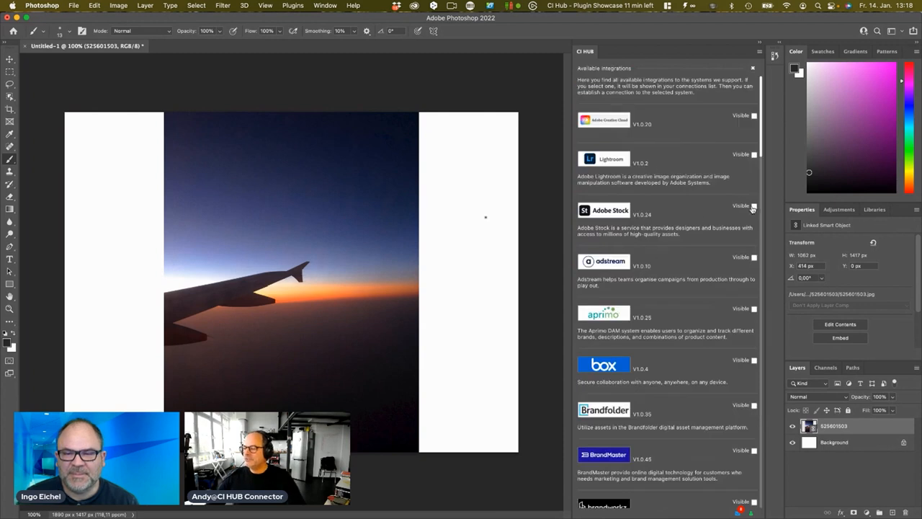
left_click(753, 69)
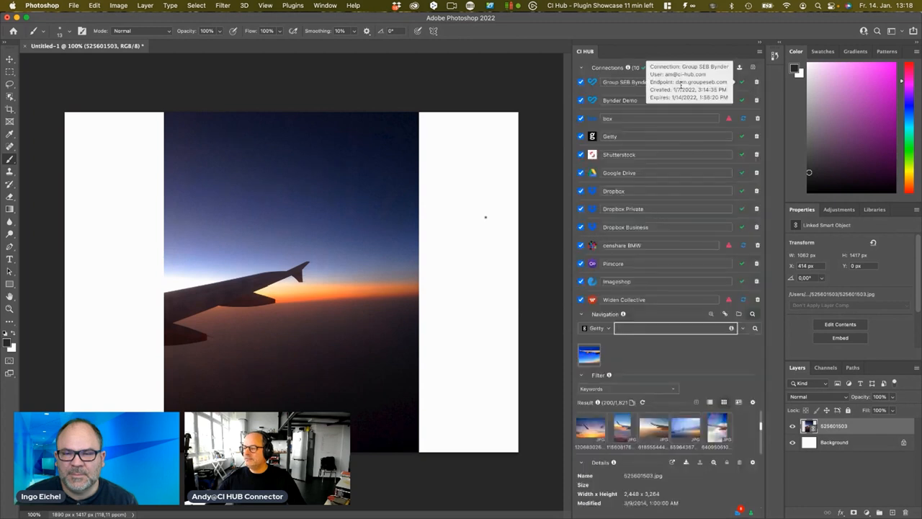
Add an Adobe Stock connection in CI HUB and sign in with the saved account e-mail and password
left_click(754, 70)
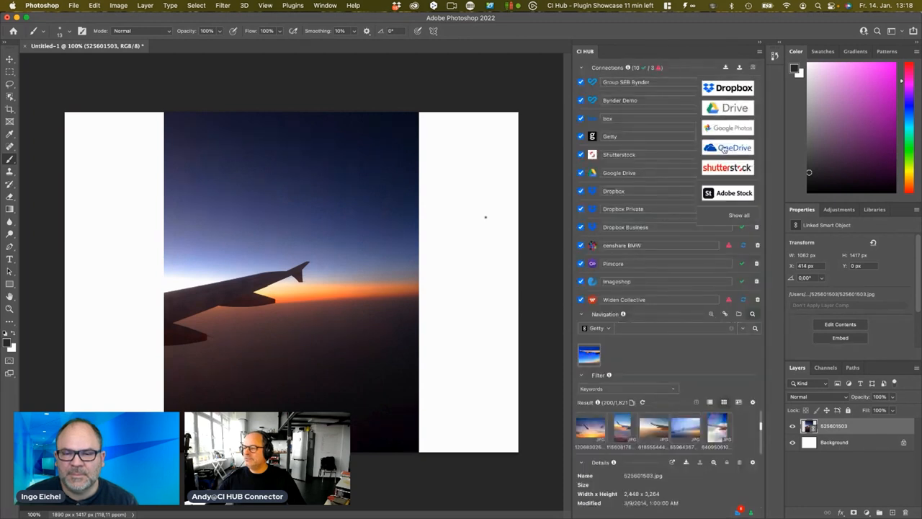
left_click(726, 194)
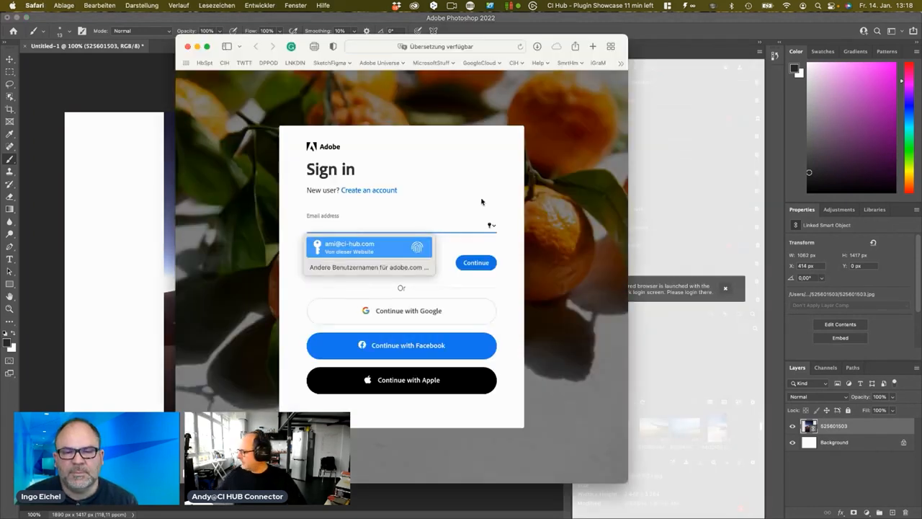
key("Return")
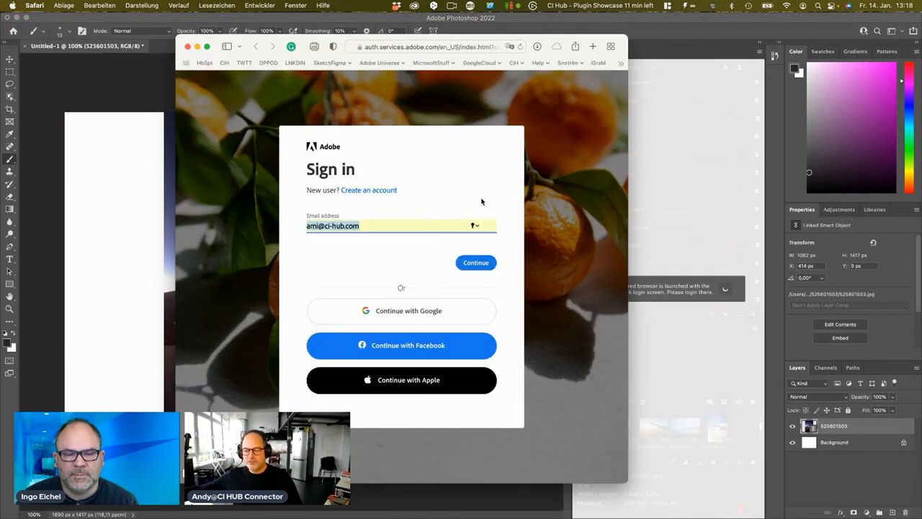
key("Return")
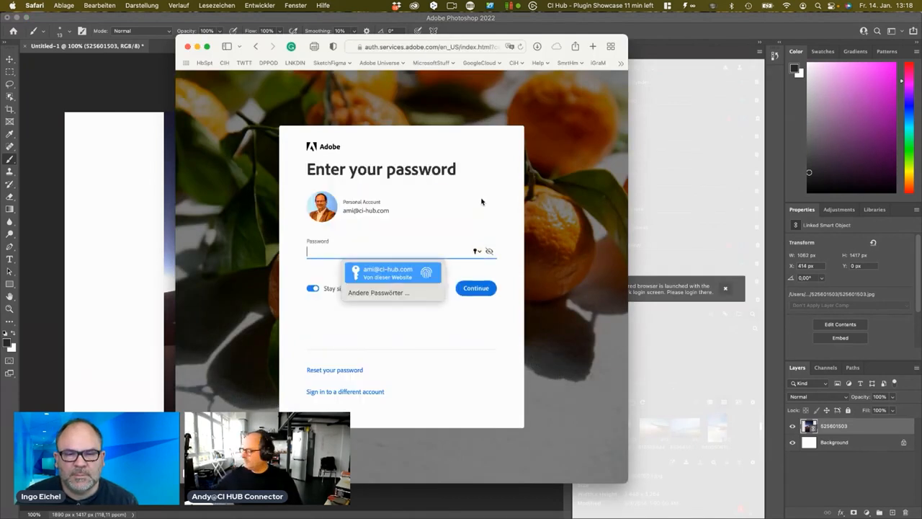
key("Return")
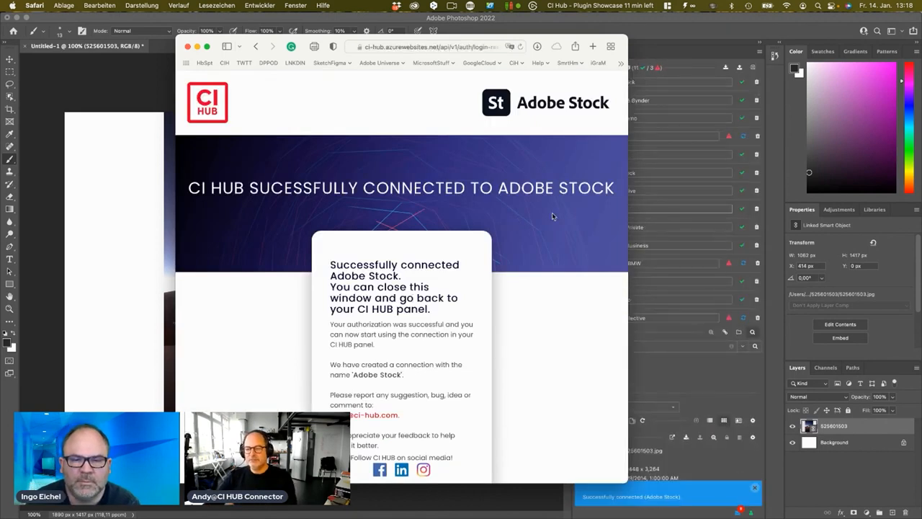
Switch back to Photoshop, collapse the CI HUB connections list and set the search source to Adobe Stock
left_click(222, 18)
left_click(581, 67)
left_click(599, 90)
left_click(702, 102)
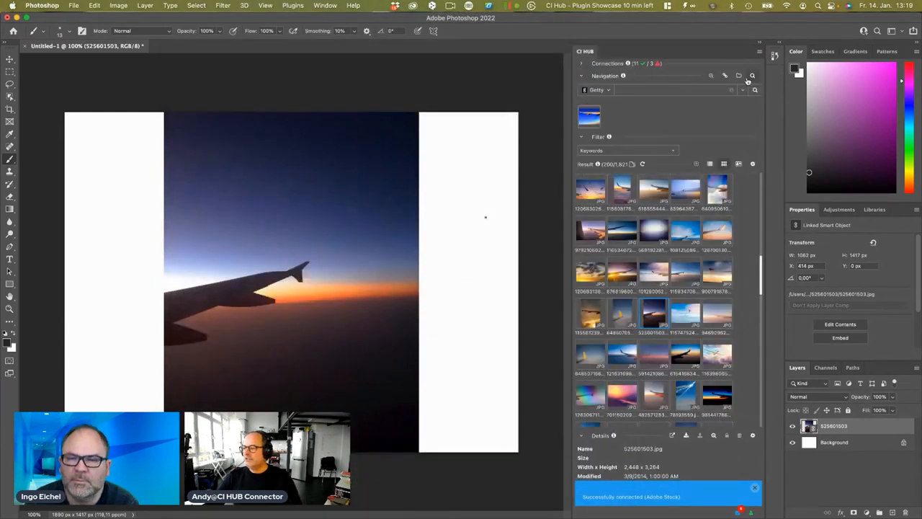
left_click(599, 90)
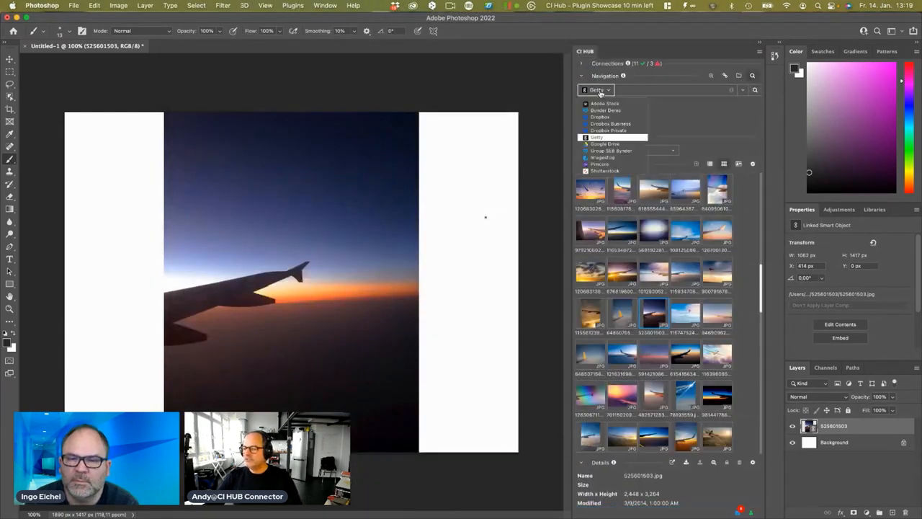
left_click(604, 104)
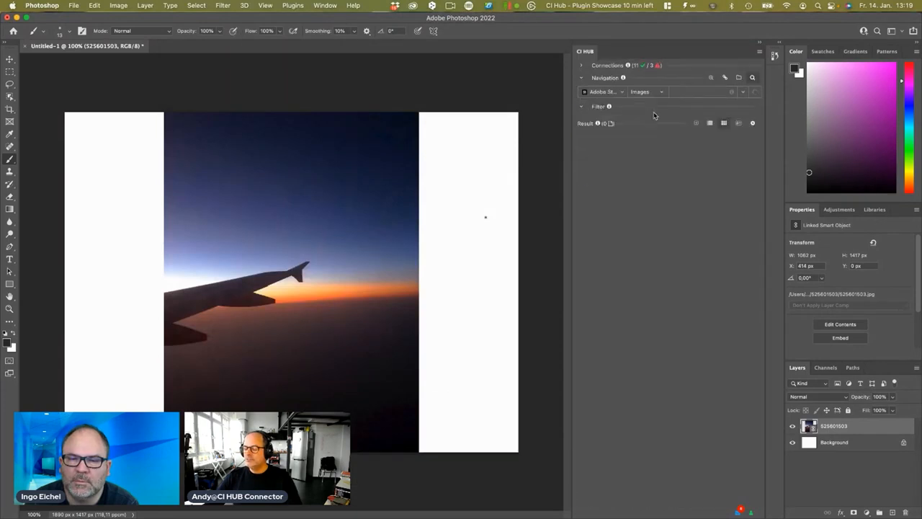
Search the Adobe Stock images for "car"
left_click(686, 92)
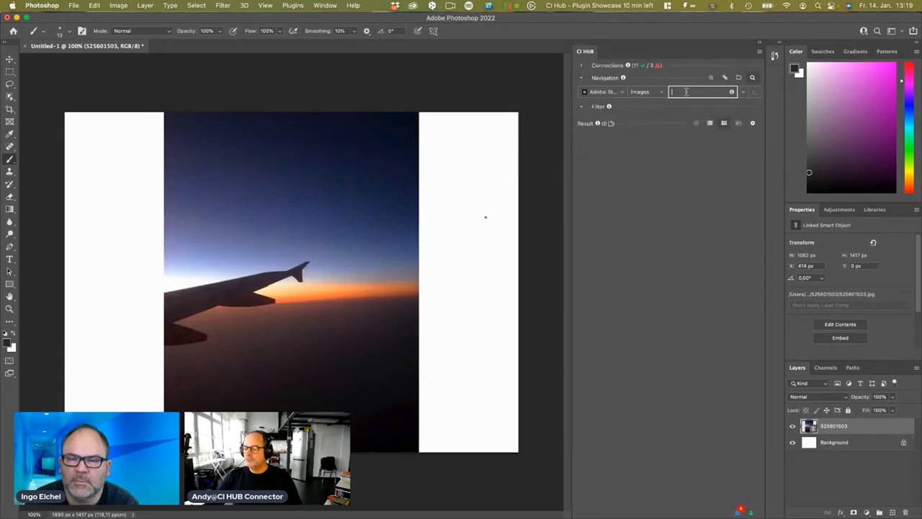
type("ca")
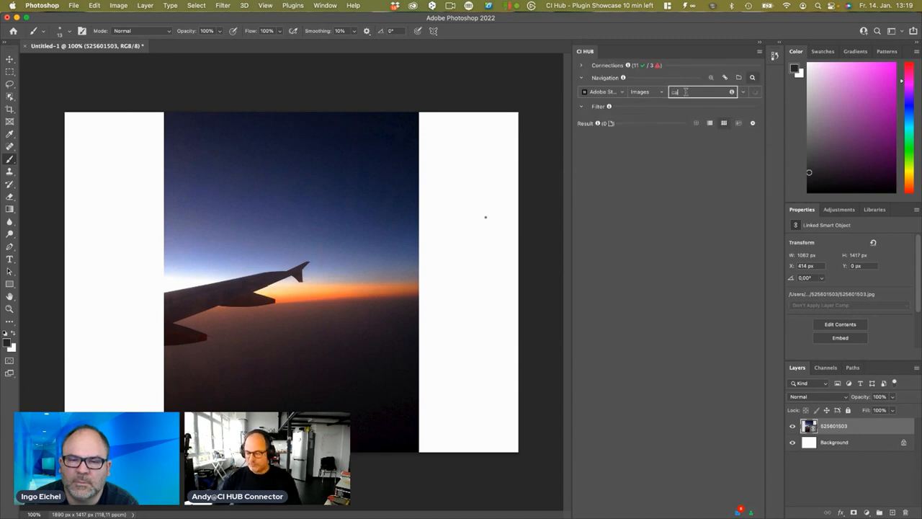
key("Return")
type("car")
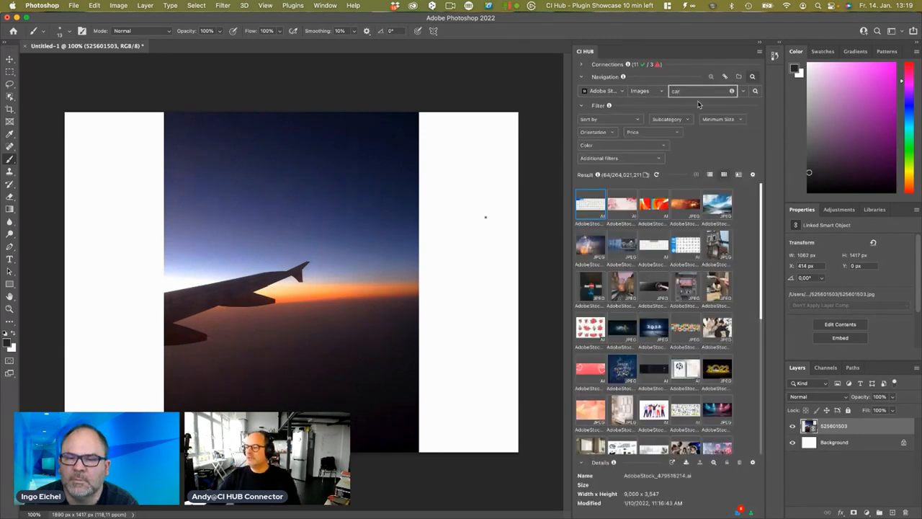
key("Return")
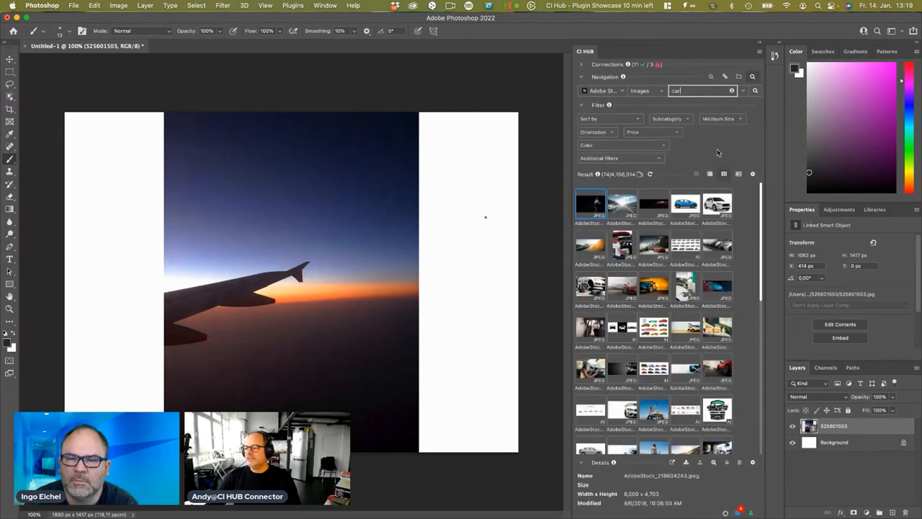
Filter the car images by the color Yellow and by Isolated Assets Only
left_click(660, 93)
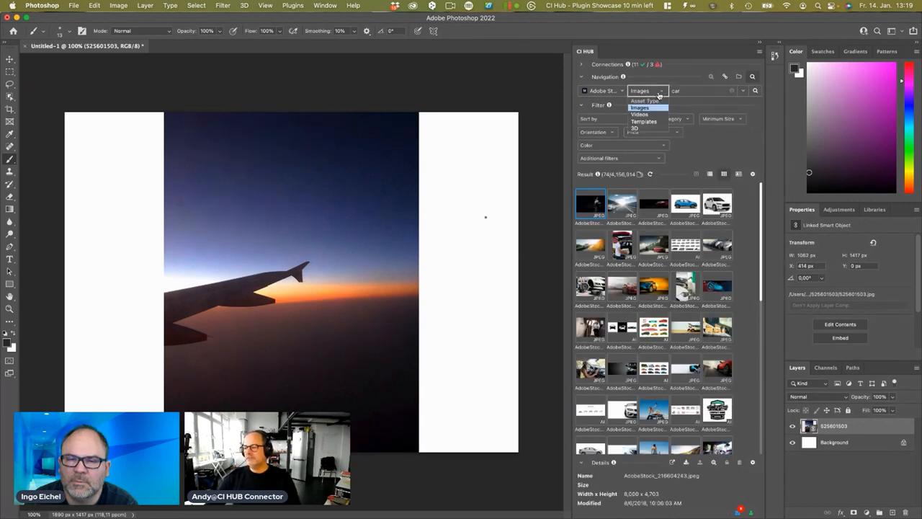
left_click(674, 174)
left_click(632, 148)
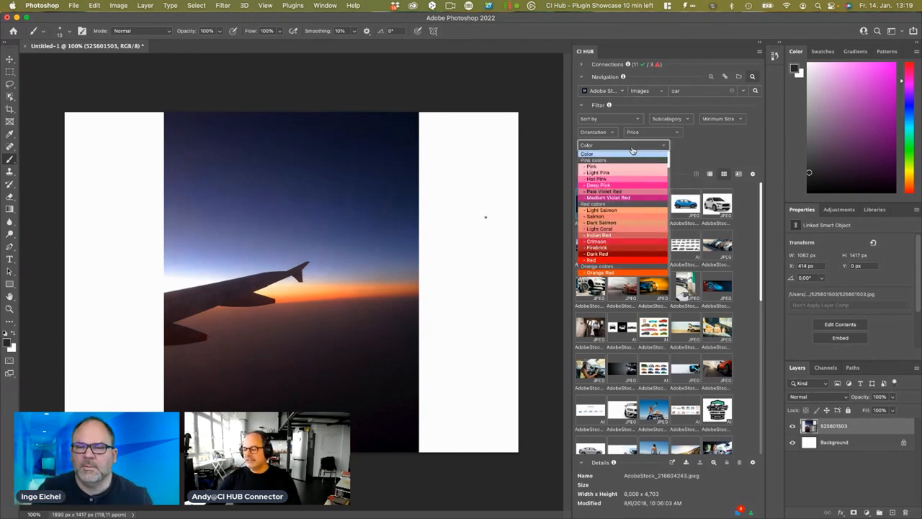
scroll(612, 230, "down", 3)
scroll(612, 229, "down", 2)
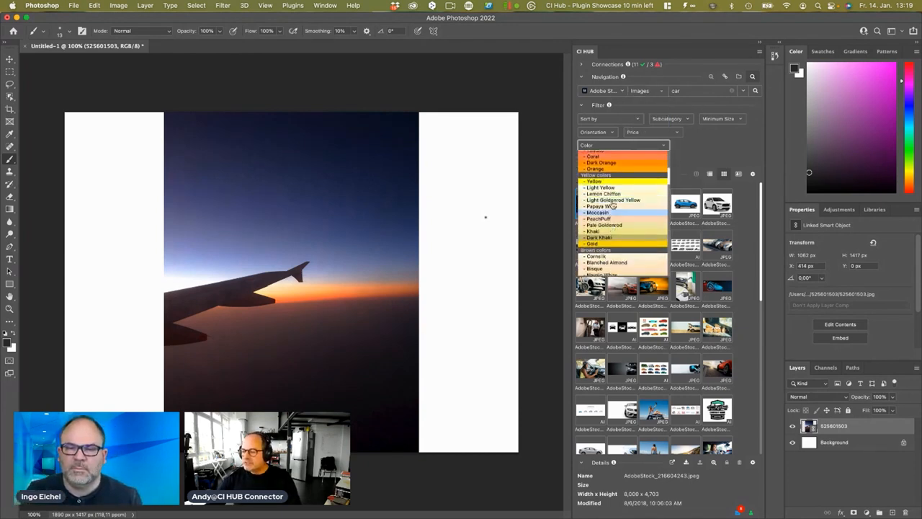
left_click(618, 182)
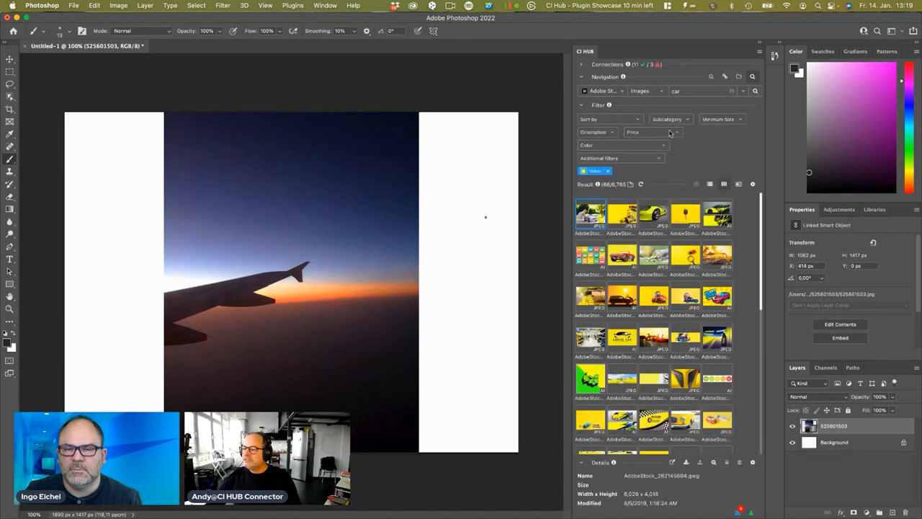
left_click(598, 159)
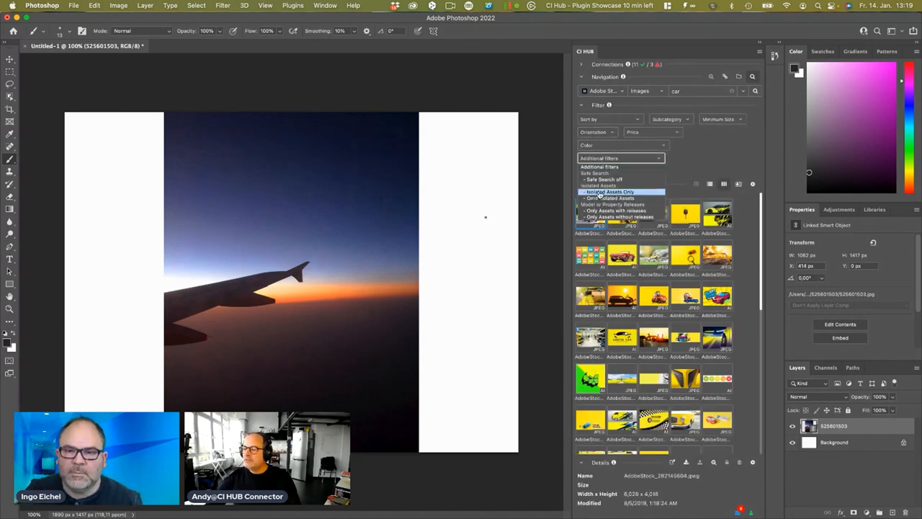
left_click(598, 192)
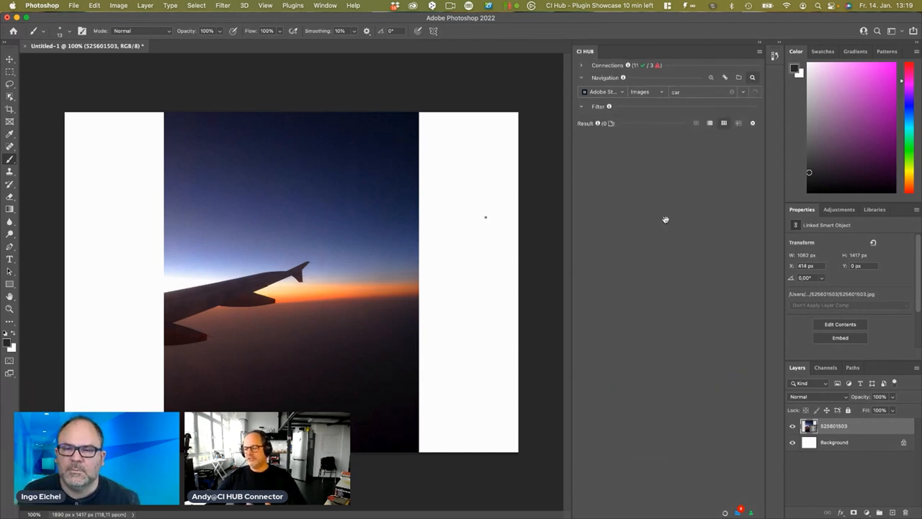
Place and link the original AdobeStock_52249830.jpeg on the canvas and add its title, "Rear of a yellow car", as a text layer
scroll(665, 219, "down", 10)
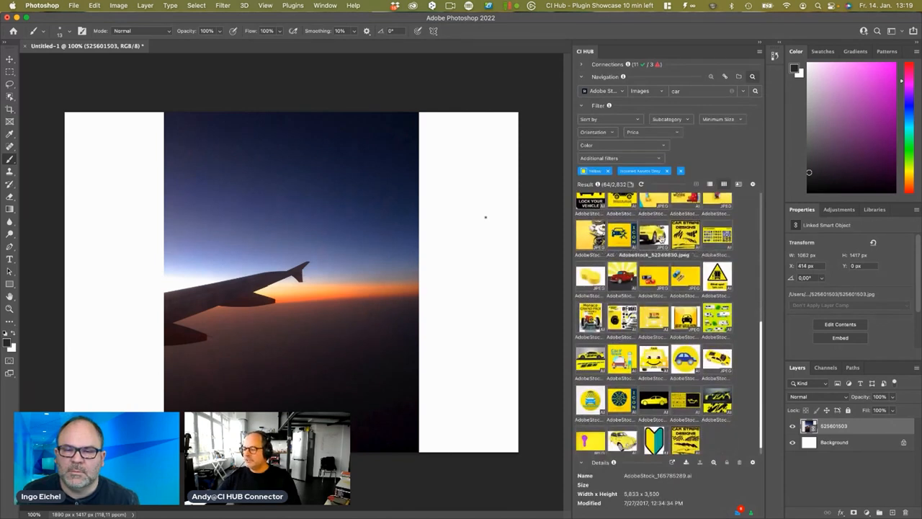
double_click(653, 236)
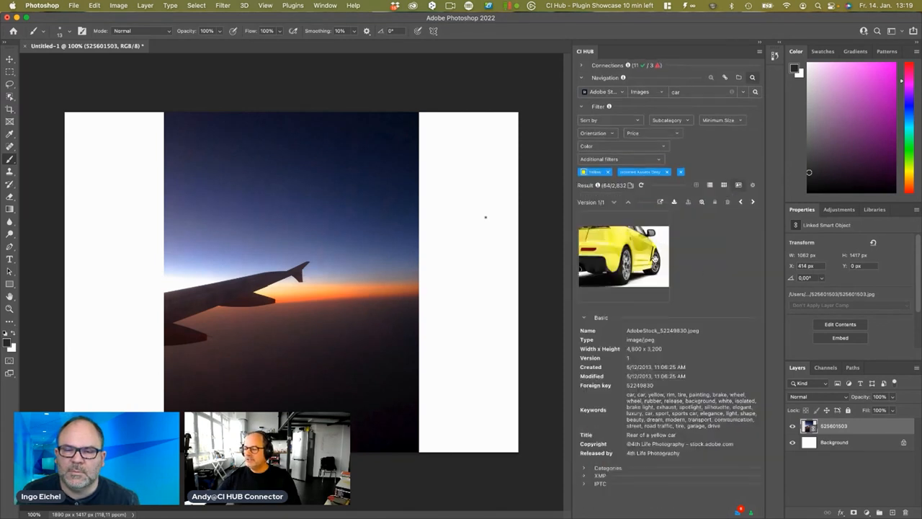
left_click(675, 202)
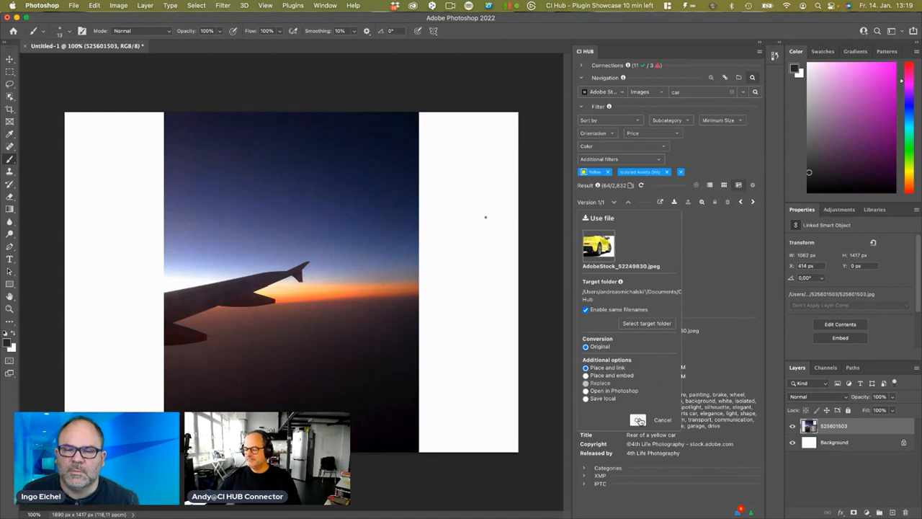
left_click(638, 421)
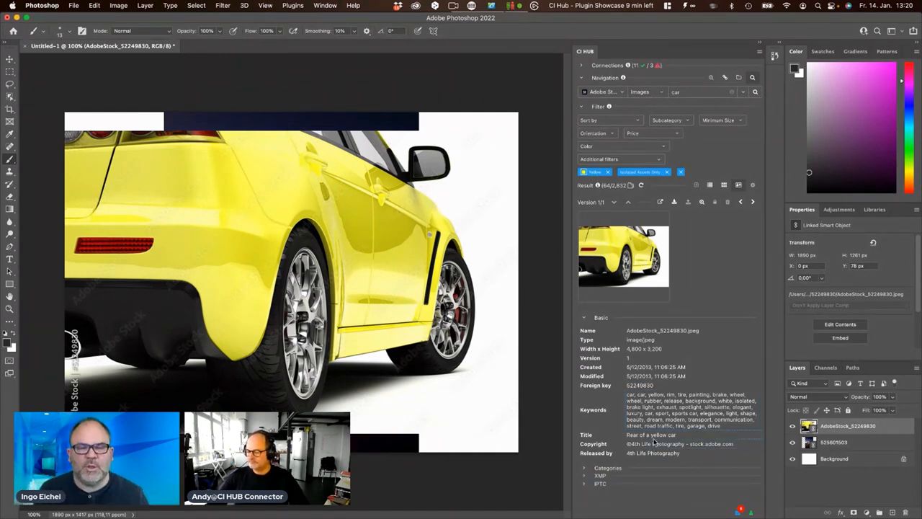
left_click(656, 438)
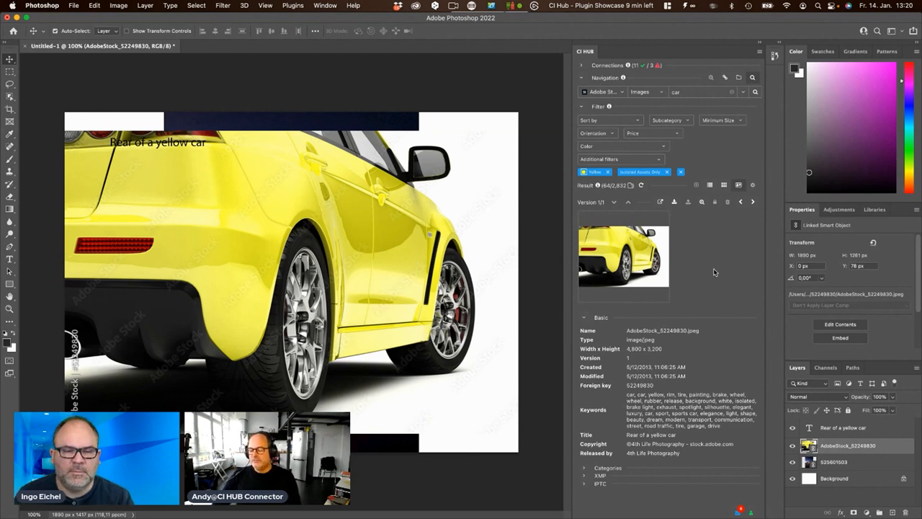
Return to the thumbnail results, browse the Adobe Stock folder My licensed assets and go back up one level
left_click(724, 187)
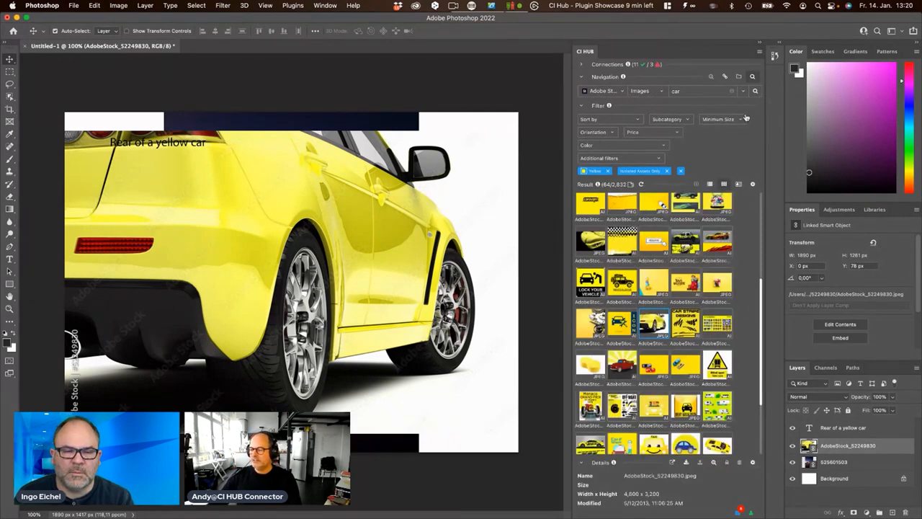
left_click(739, 78)
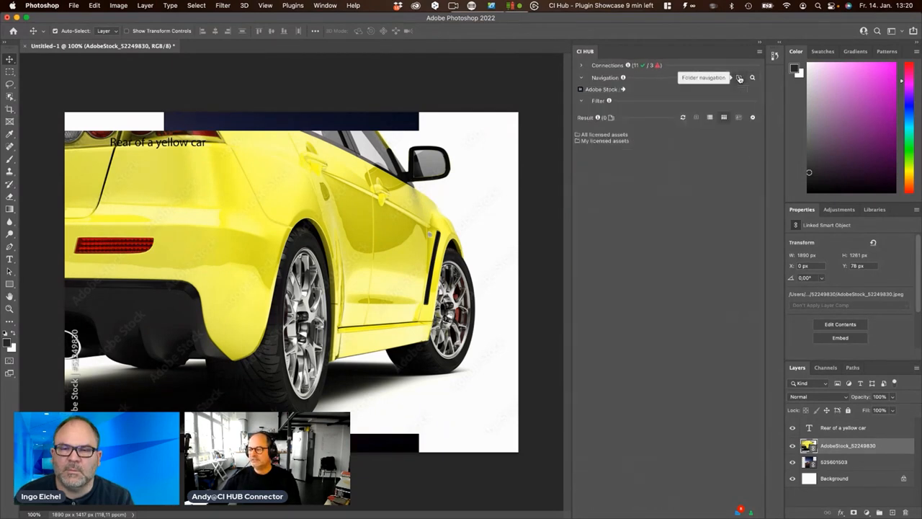
left_click(587, 142)
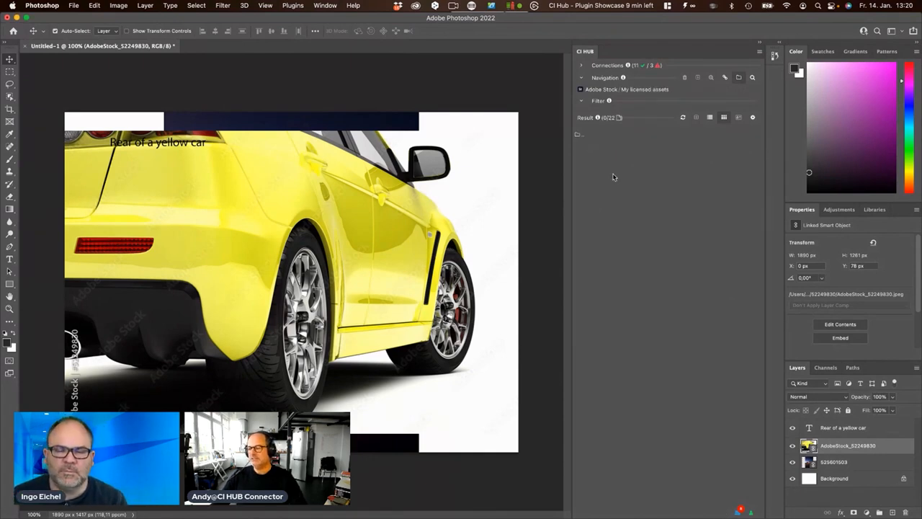
left_click(585, 137)
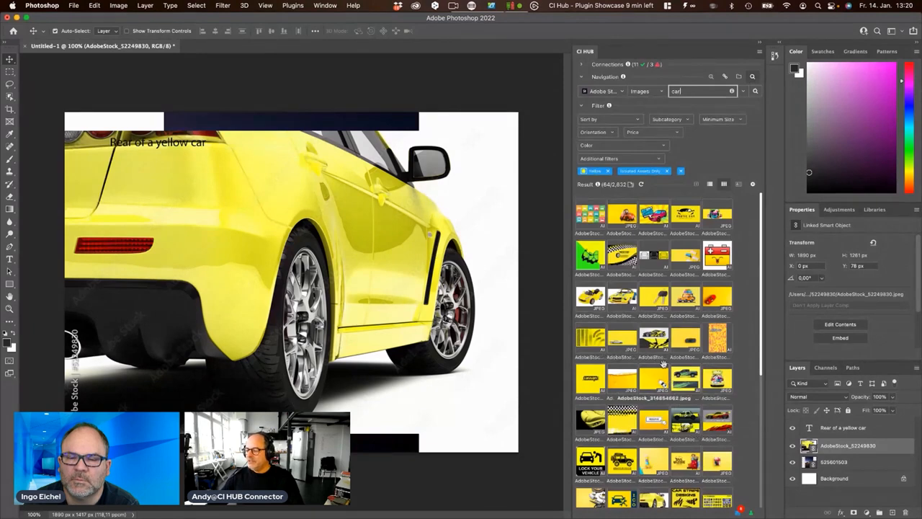
Open the Adobe Stock web page of AdobeStock_295967735.jpeg, dismiss the free stock media offer and accept all cookies
left_click(657, 337)
left_click(689, 340)
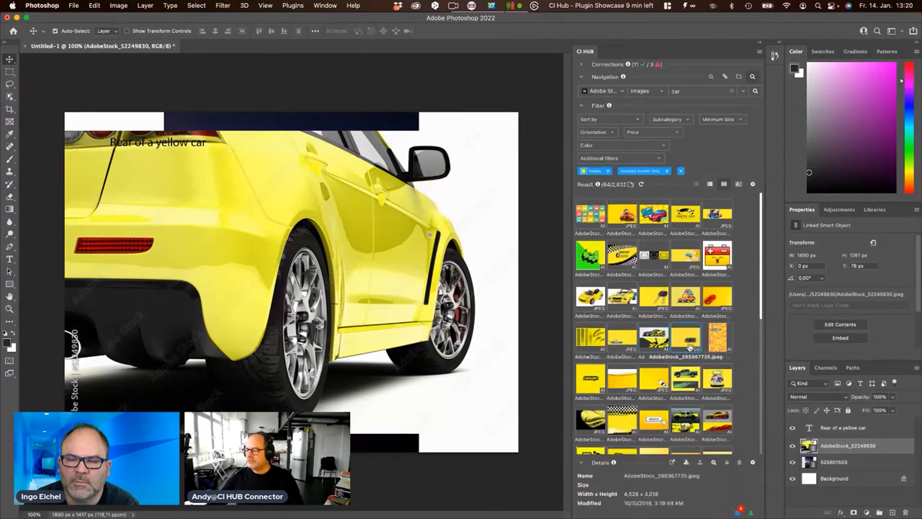
left_click(672, 461)
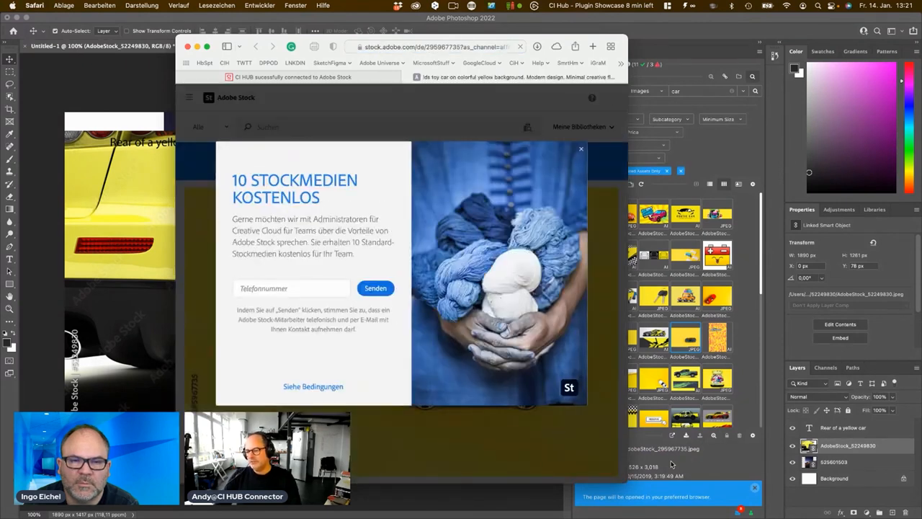
left_click(584, 150)
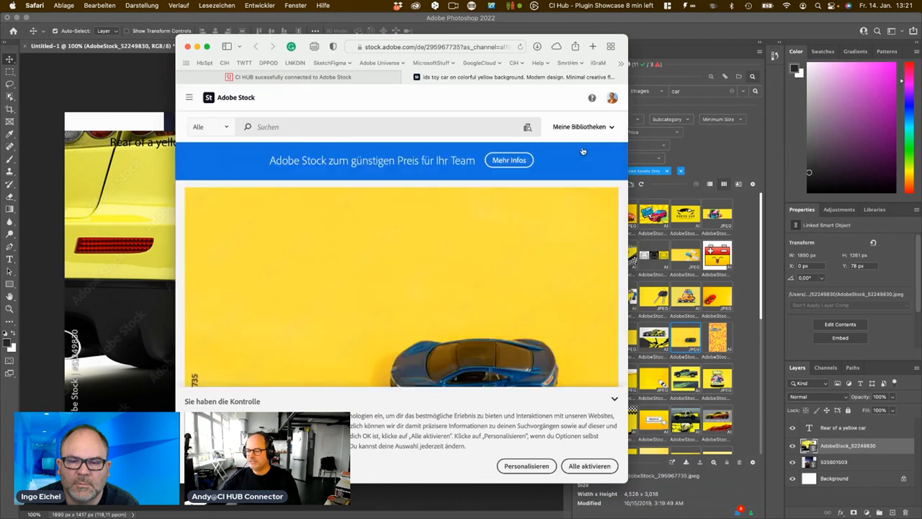
left_click(577, 464)
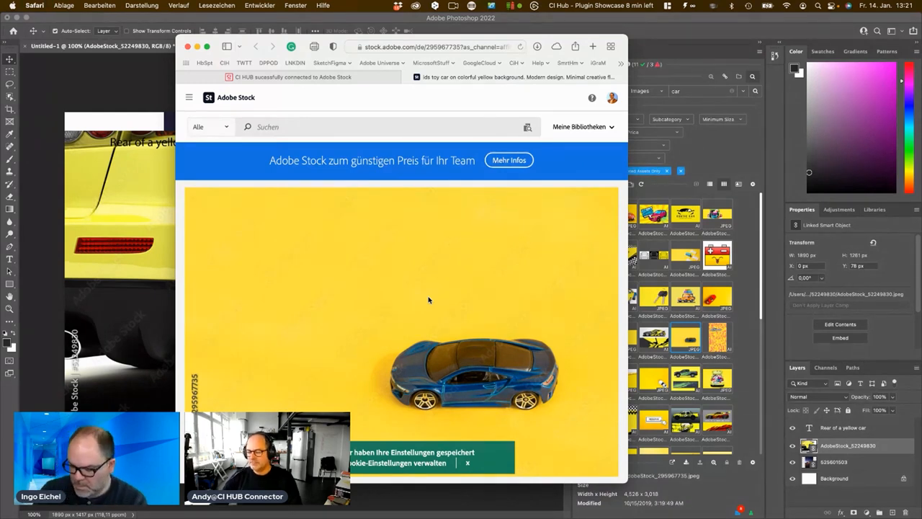
Examine the blue toy car image on its Adobe Stock page and switch back to Photoshop
scroll(428, 300, "down", 3)
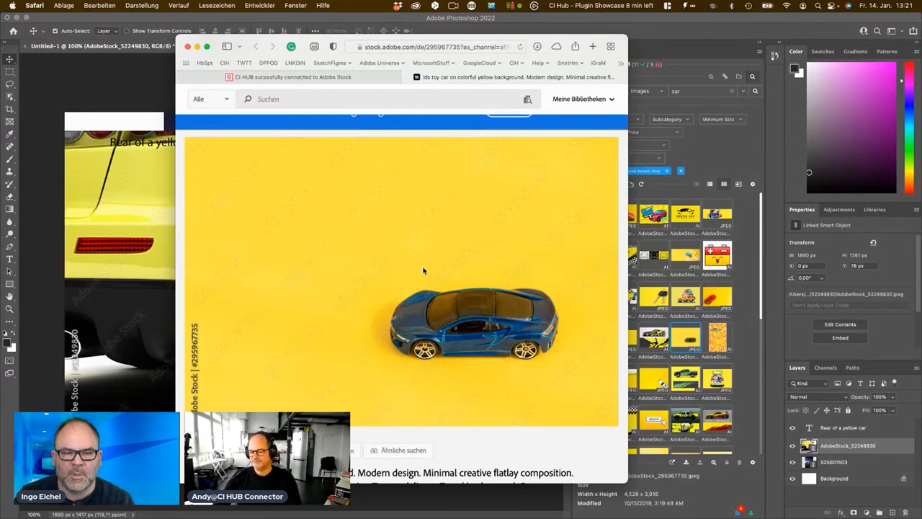
scroll(425, 270, "up", 1)
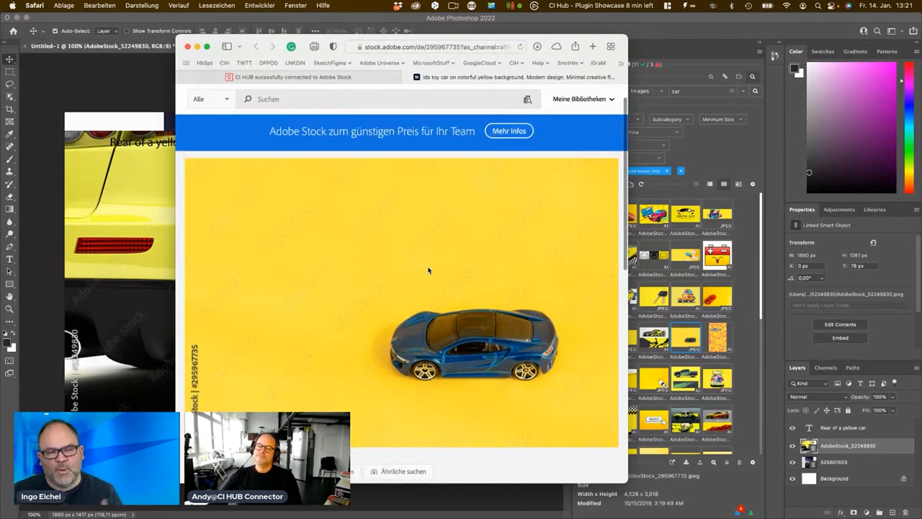
mouse_move(445, 513)
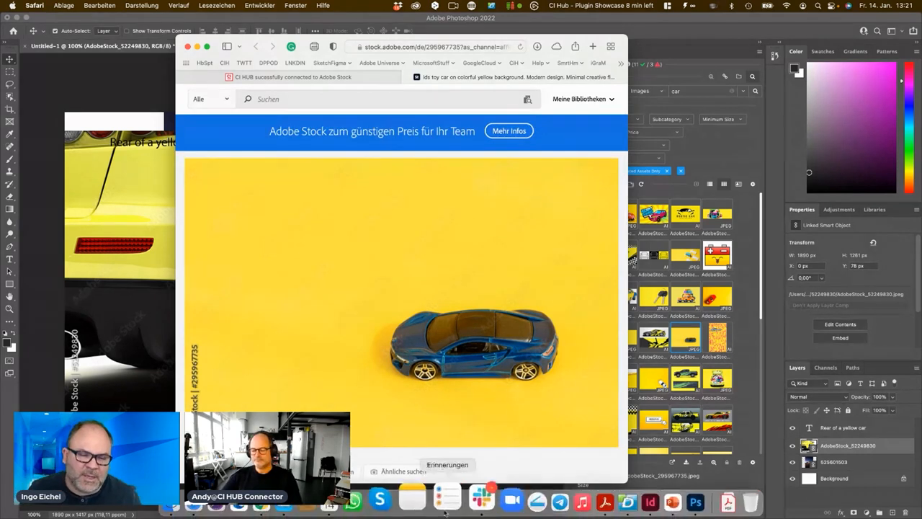
left_click(734, 148)
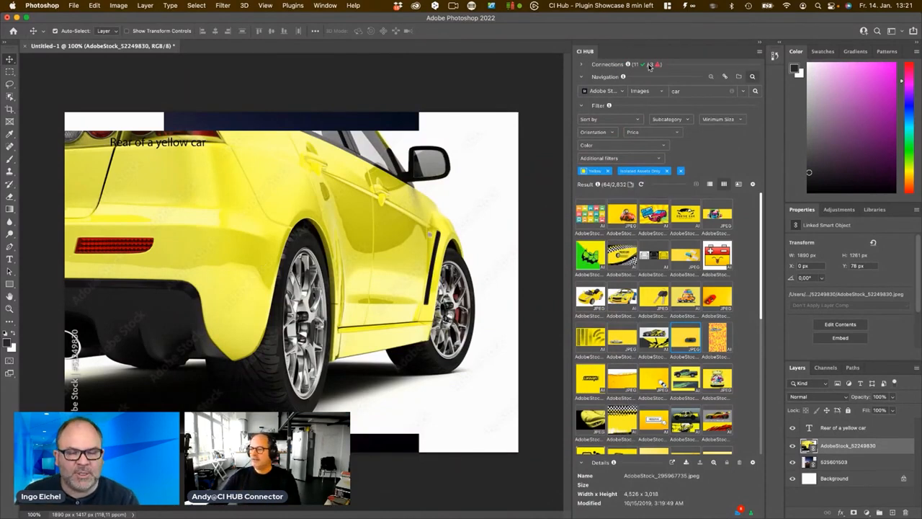
Show all available integrations for a new CI HUB connection, make Lightroom visible and close the list
left_click(584, 66)
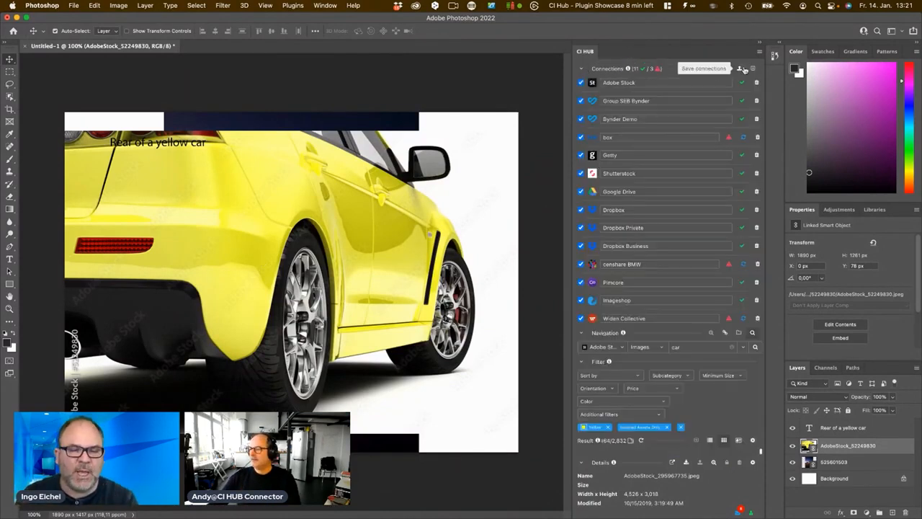
left_click(753, 69)
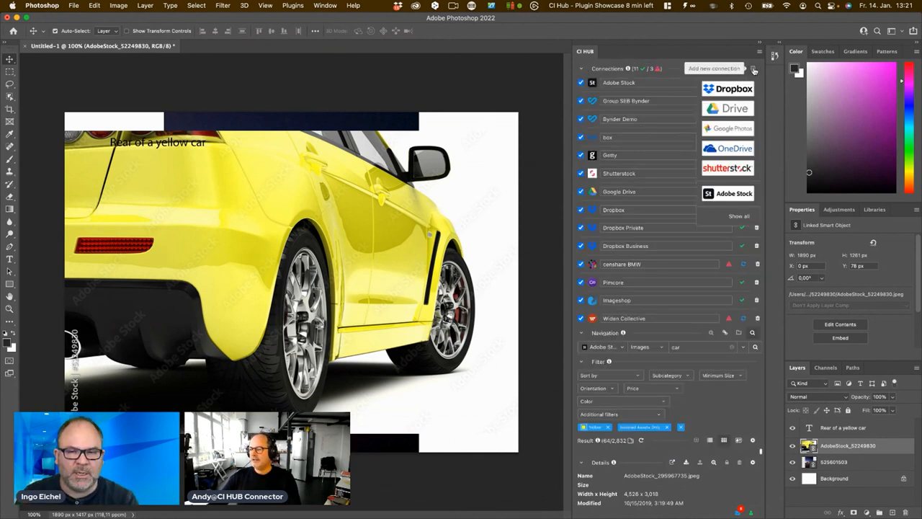
left_click(740, 216)
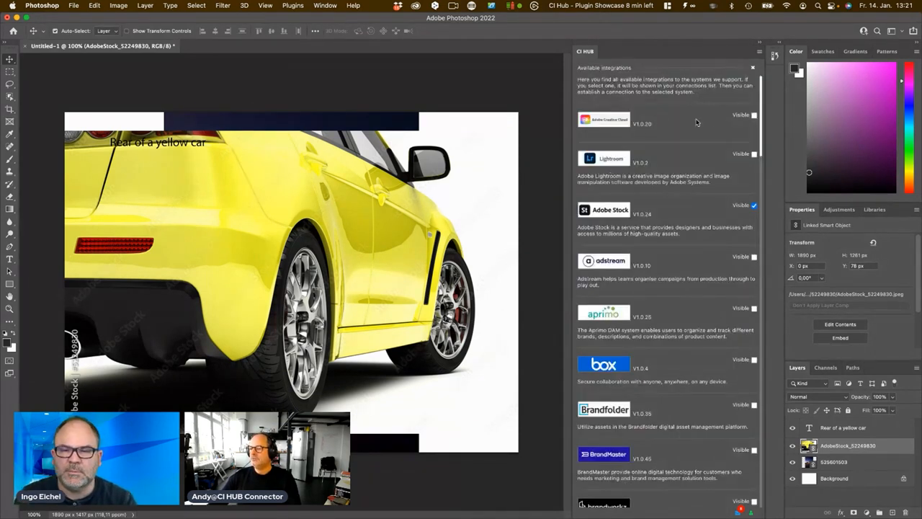
left_click(754, 154)
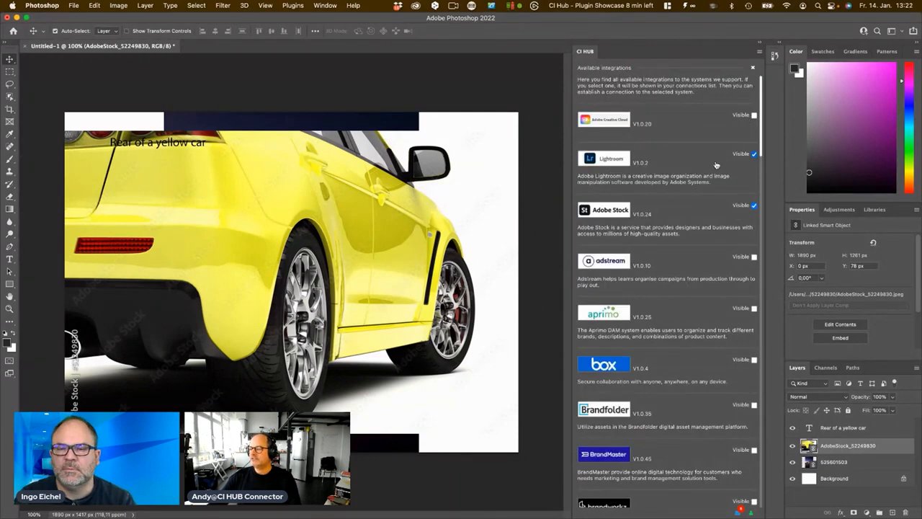
left_click(751, 70)
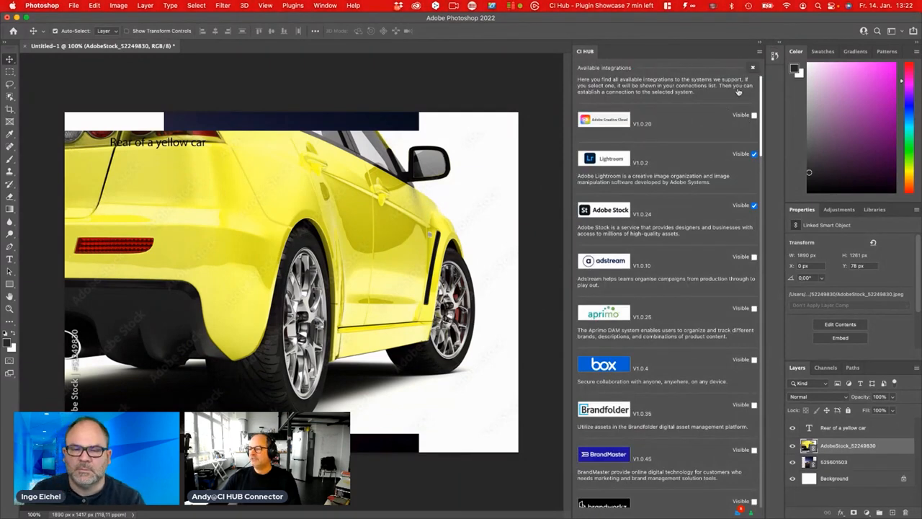
left_click(753, 69)
Connect Adobe Lightroom by signing in with the saved account e-mail and password, allow profile access and return to Photoshop
left_click(727, 194)
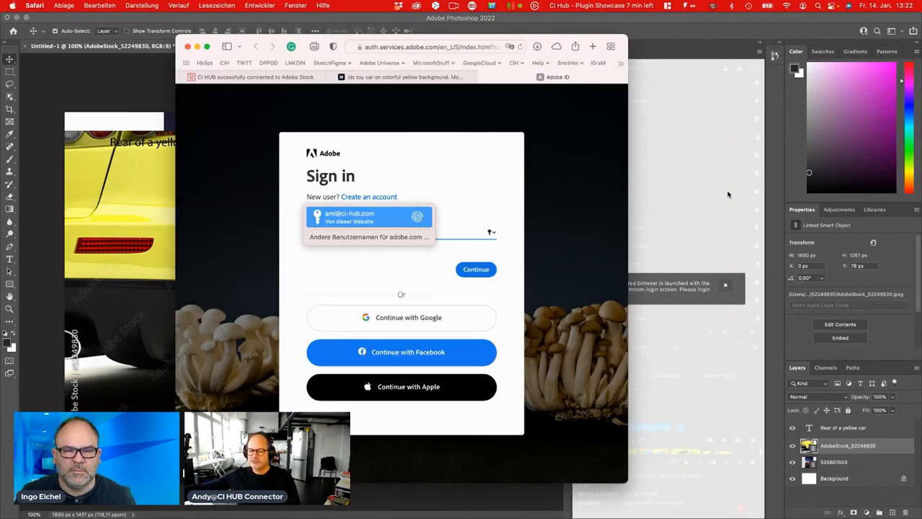
key("Return")
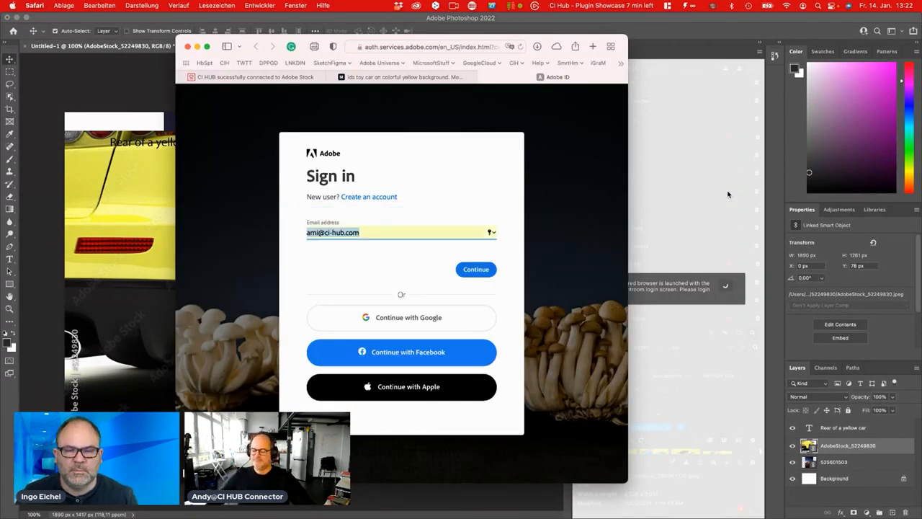
left_click(461, 273)
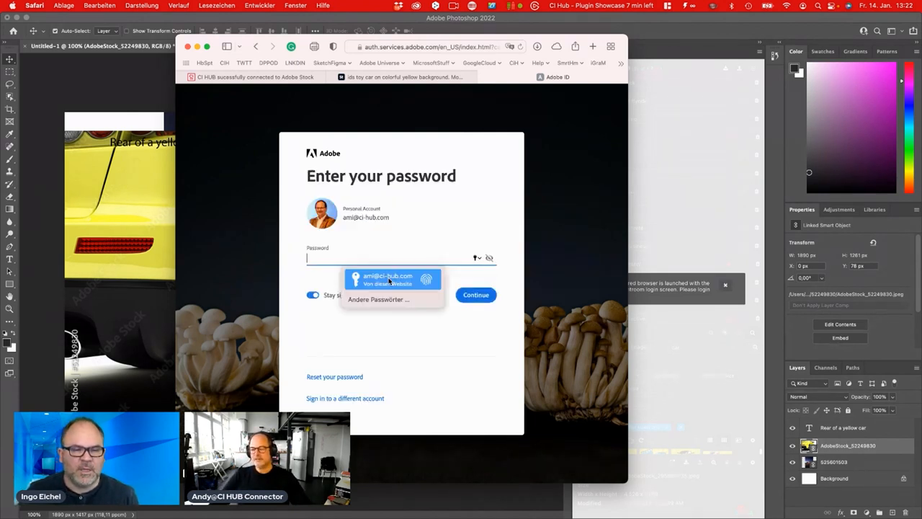
left_click(389, 279)
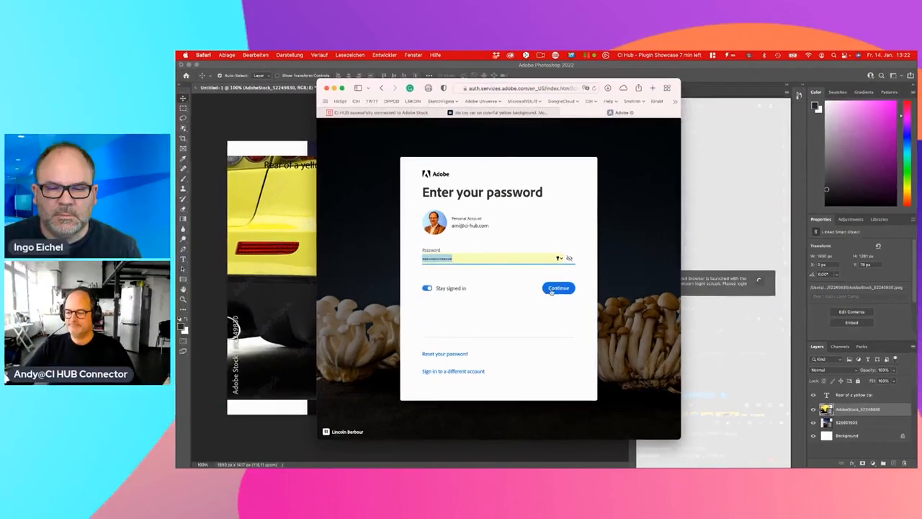
left_click(551, 290)
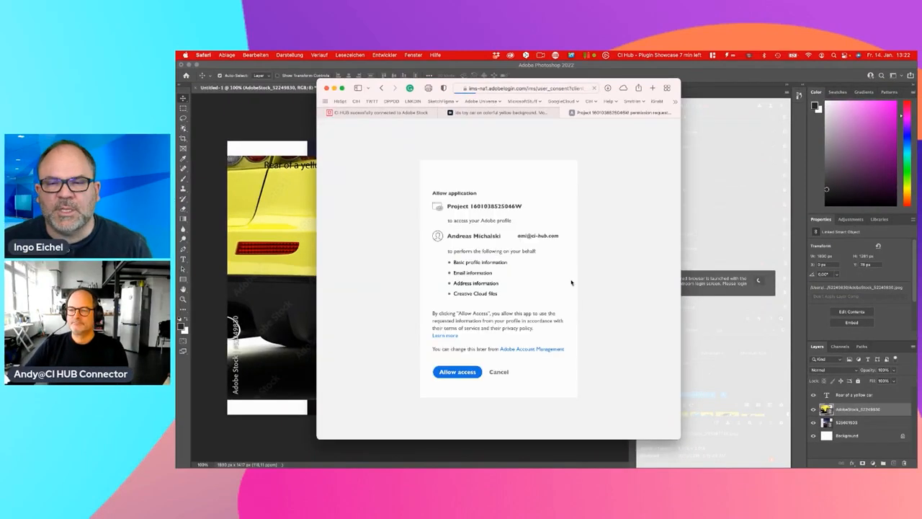
left_click(458, 372)
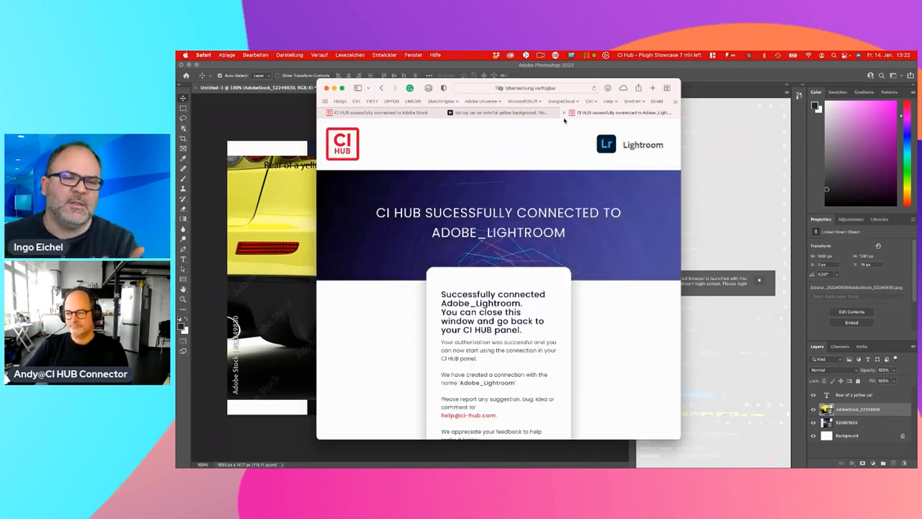
left_click(732, 98)
Switch to PowerPoint and exit the running slide show of the CI-HUB presentation
mouse_move(537, 465)
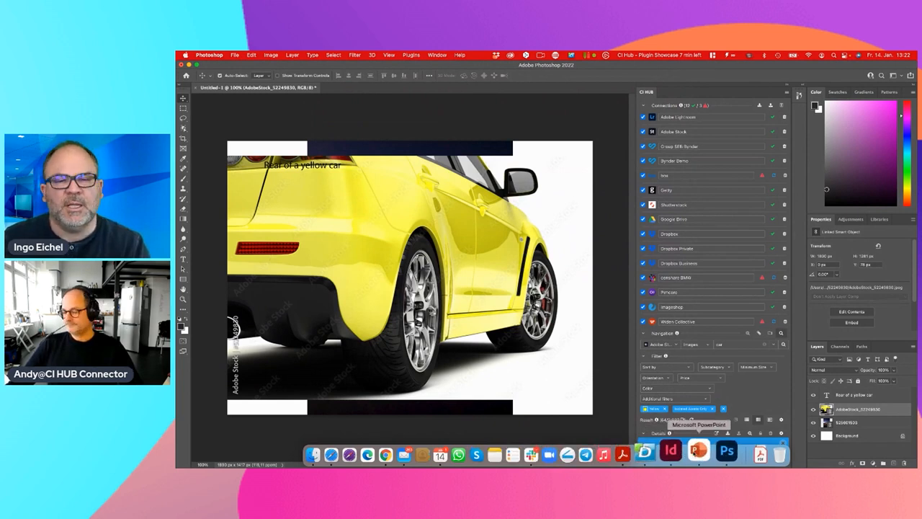
left_click(698, 450)
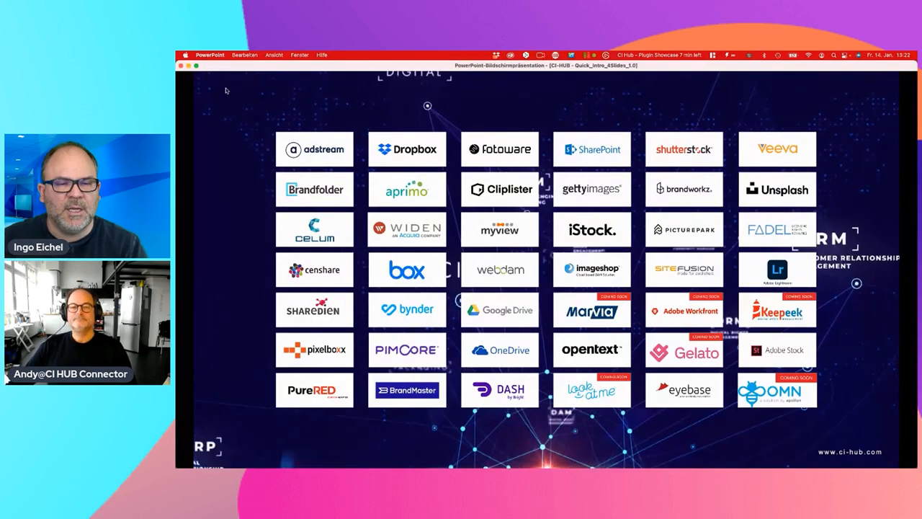
key("Escape")
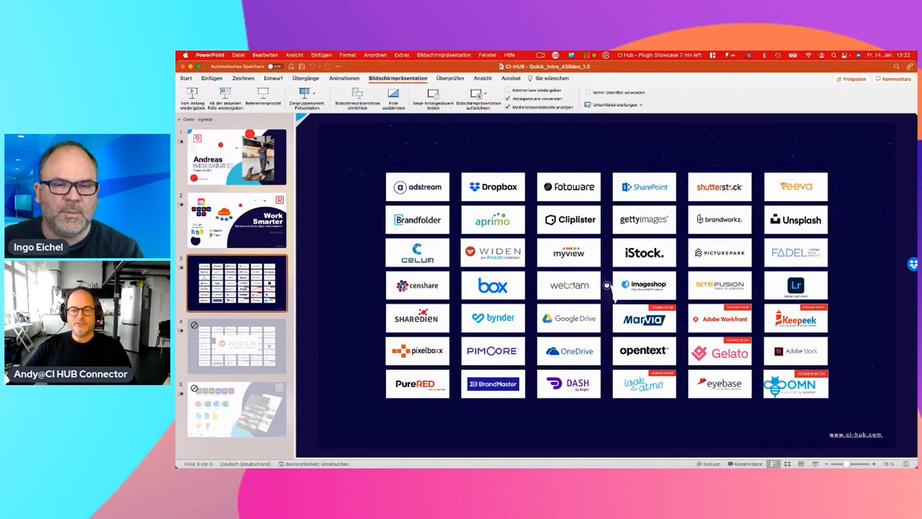
Select the portrait photo on the first slide and open the list of installed Office add-ins
left_click(268, 163)
left_click(750, 213)
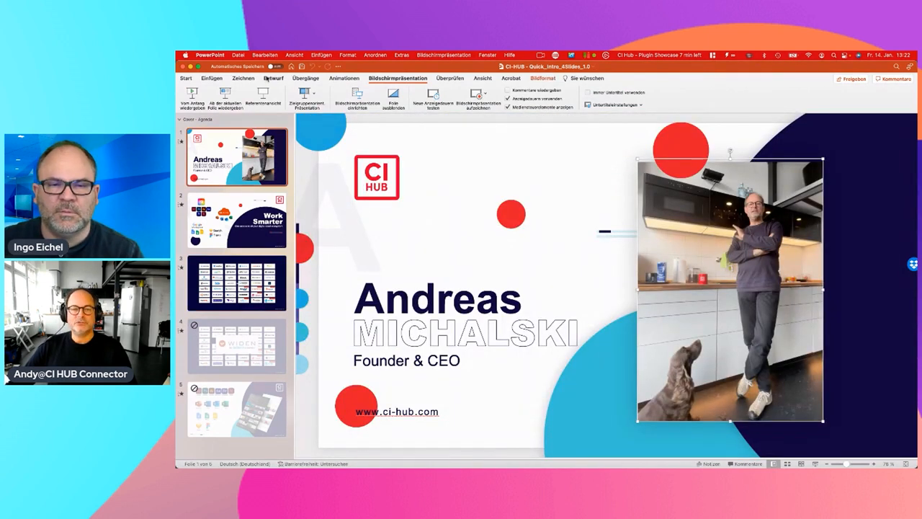
left_click(212, 78)
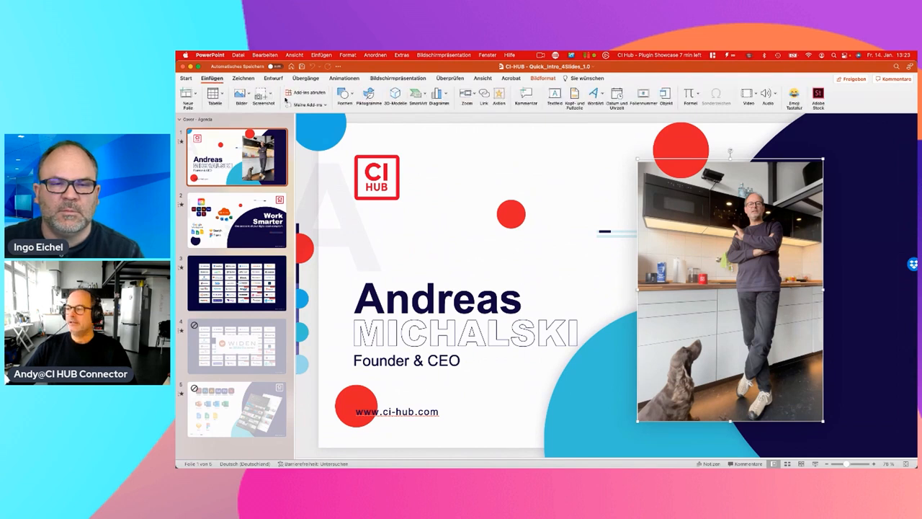
left_click(308, 105)
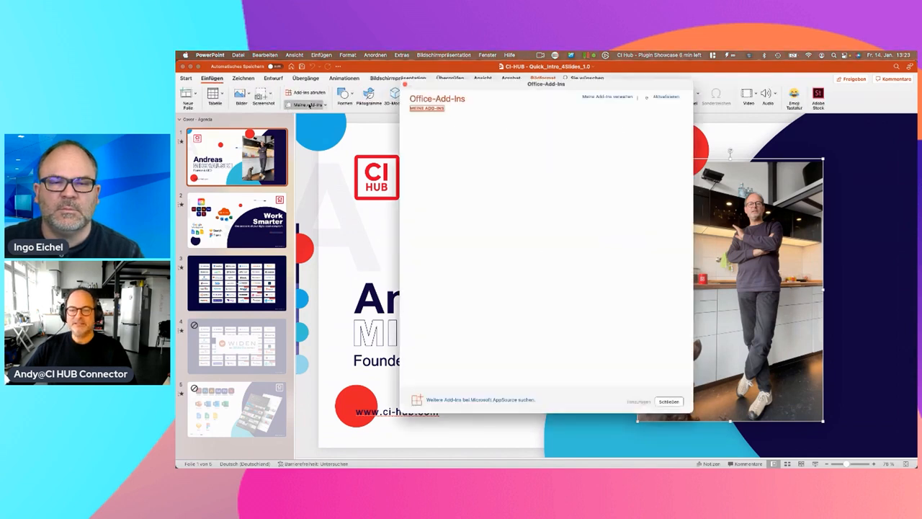